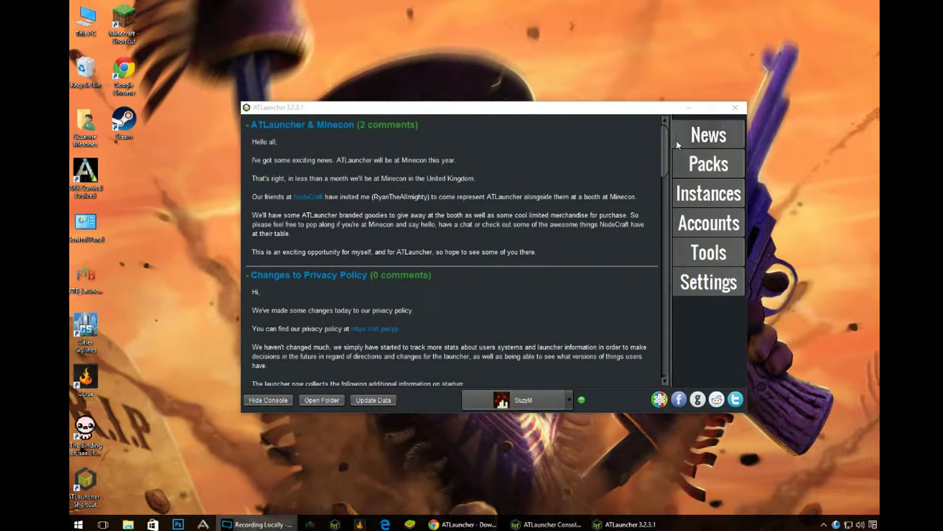
- Reposition the launcher window higher on the desktop and check its console window
{"action": "left_click_drag", "start_coordinate": [633, 108], "coordinate": [656, 76]}
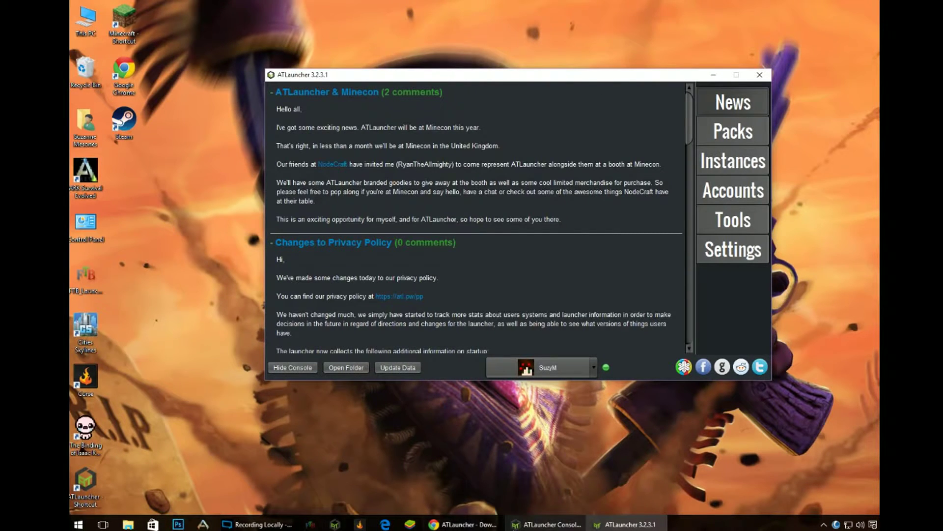
{"action": "left_click", "coordinate": [545, 524]}
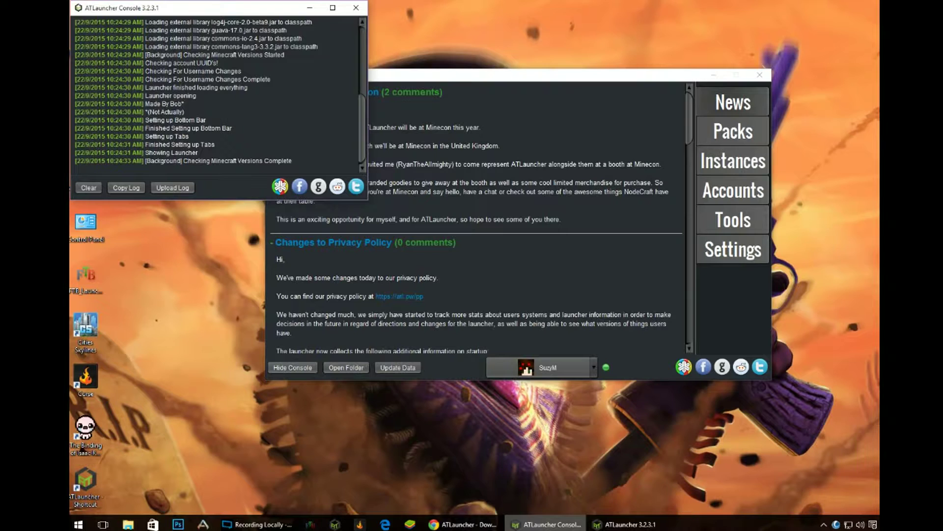
{"action": "left_click", "coordinate": [546, 524]}
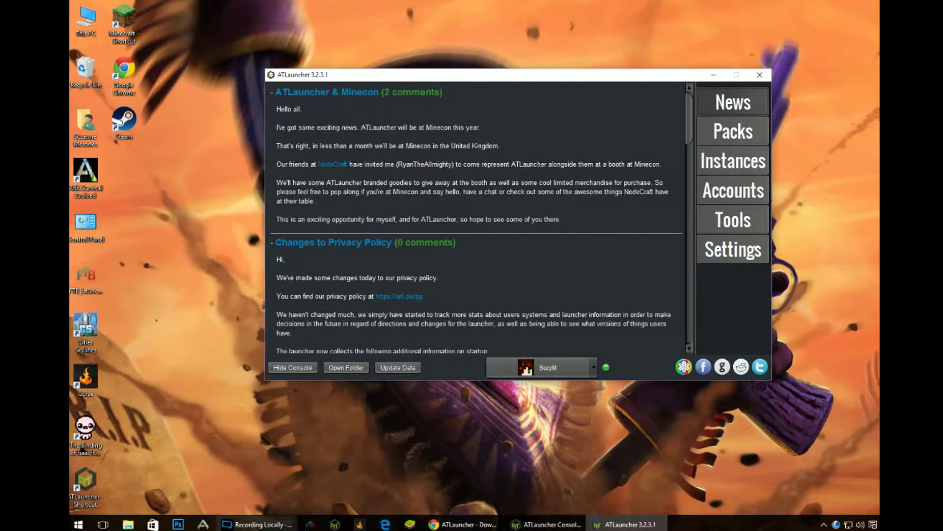
- Switch to Chrome and review the installation notes and download options on the ATLauncher downloads page
{"action": "left_click", "coordinate": [460, 524]}
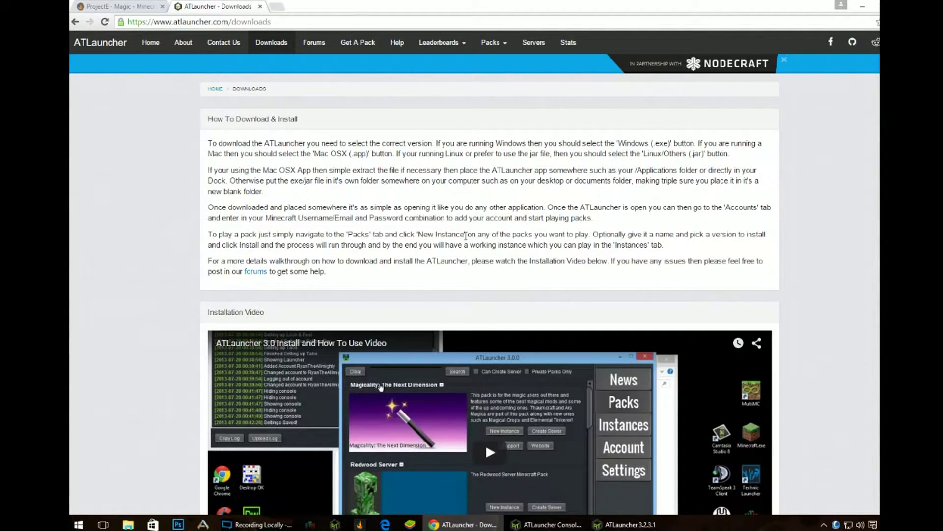
{"action": "scroll", "coordinate": [466, 236], "scroll_direction": "down", "scroll_amount": 6}
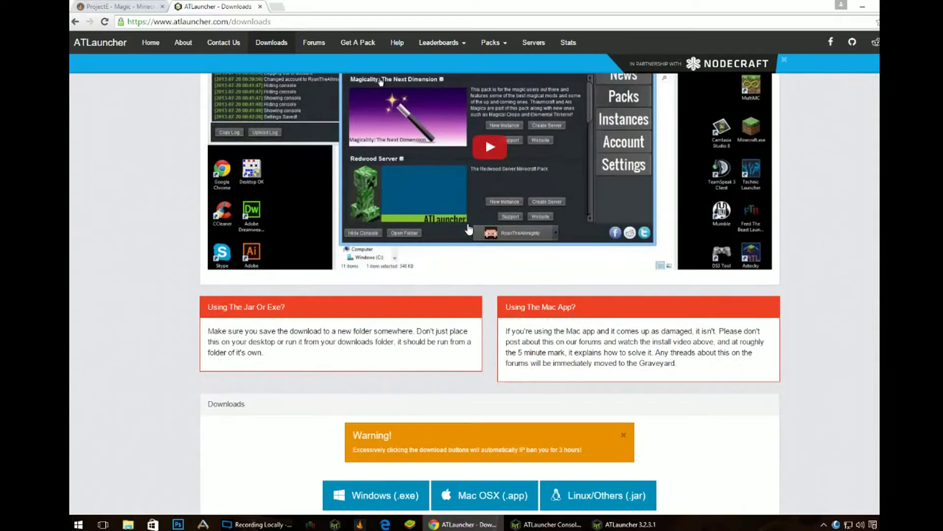
{"action": "scroll", "coordinate": [469, 229], "scroll_direction": "down", "scroll_amount": 2}
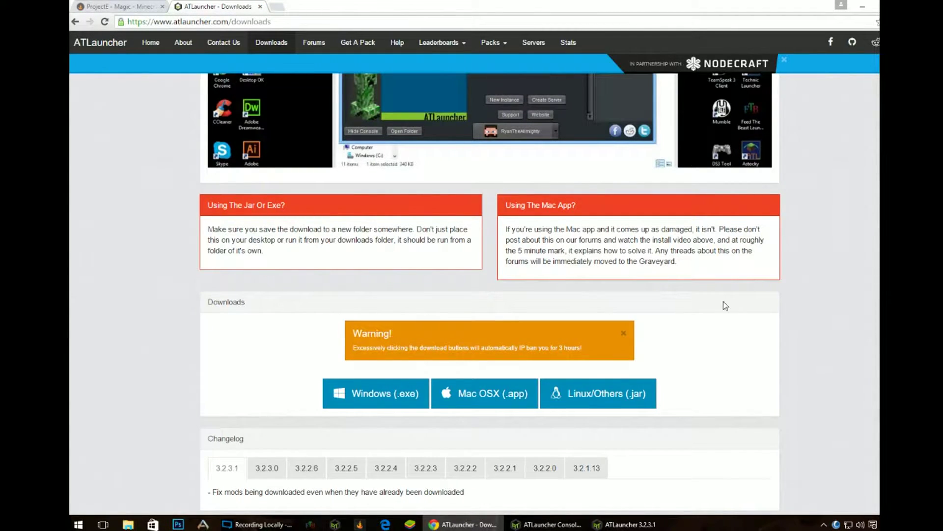
{"action": "left_click", "coordinate": [864, 8]}
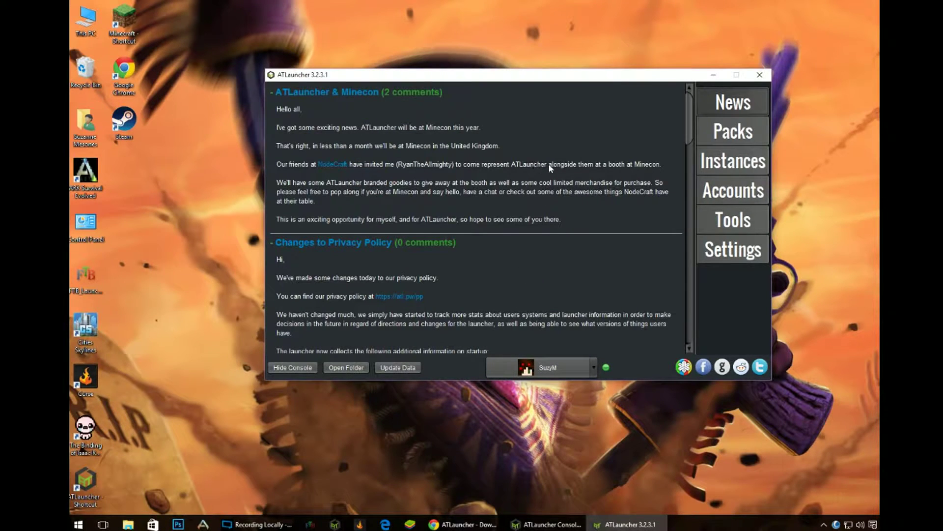
- Browse the catalogue of available modpacks, examining their descriptions and the options offered for each
{"action": "left_click_drag", "start_coordinate": [285, 211], "coordinate": [470, 278]}
{"action": "left_click", "coordinate": [733, 132]}
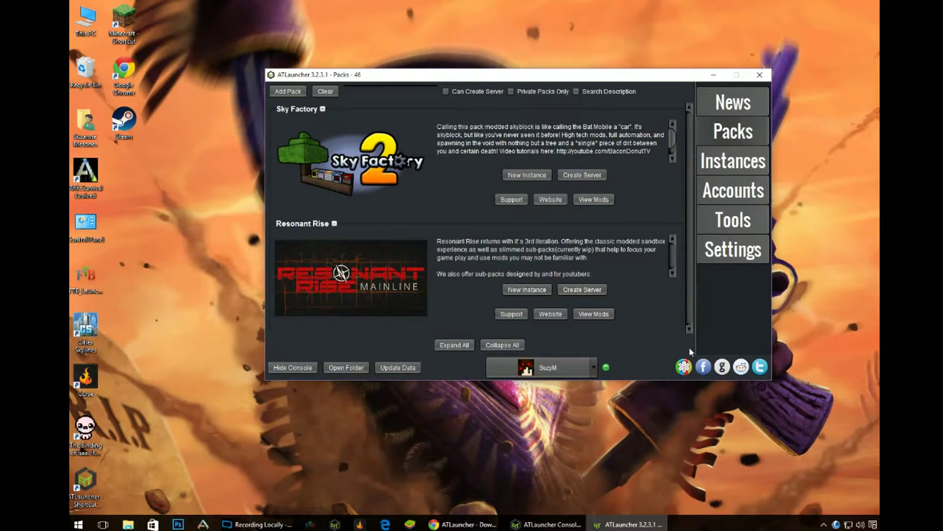
{"action": "scroll", "coordinate": [690, 328], "scroll_direction": "down", "scroll_amount": 10}
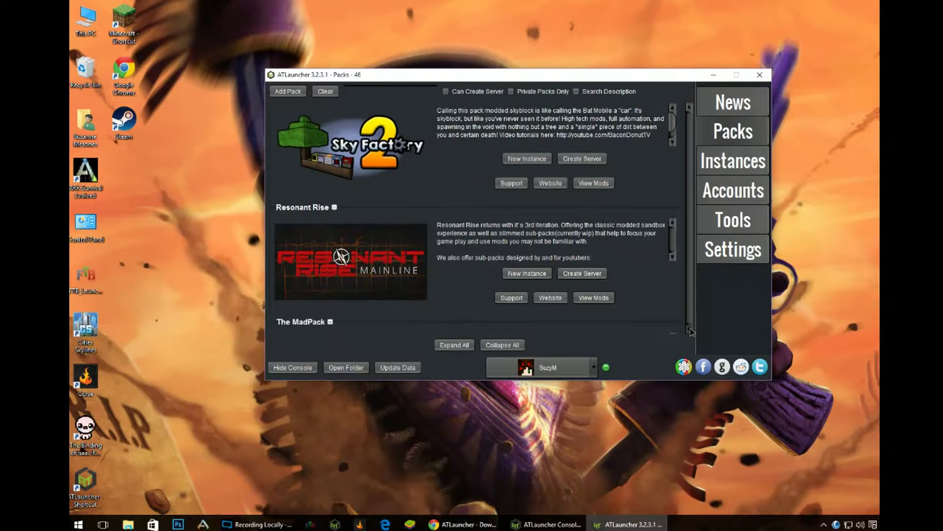
{"action": "scroll", "coordinate": [691, 331], "scroll_direction": "down", "scroll_amount": 10}
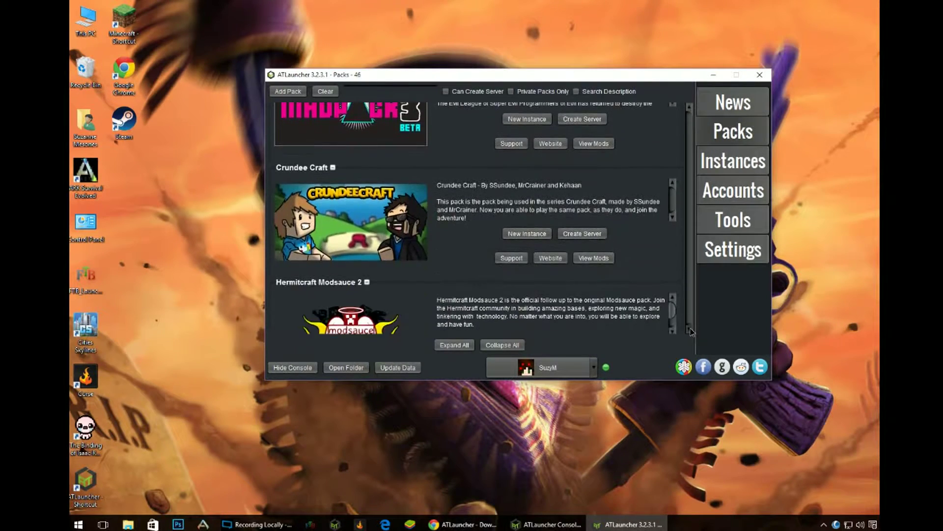
{"action": "scroll", "coordinate": [691, 331], "scroll_direction": "down", "scroll_amount": 10}
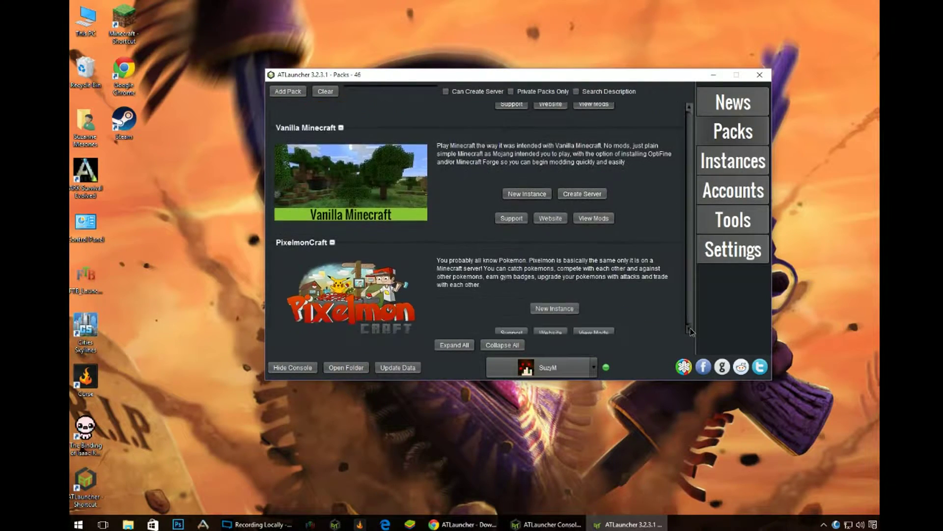
{"action": "scroll", "coordinate": [691, 331], "scroll_direction": "down", "scroll_amount": 10}
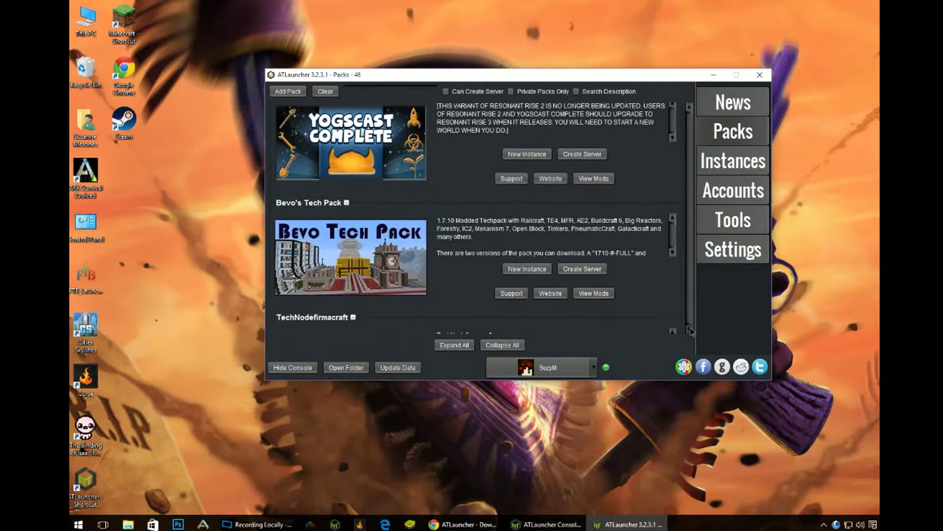
{"action": "scroll", "coordinate": [691, 332], "scroll_direction": "down", "scroll_amount": 10}
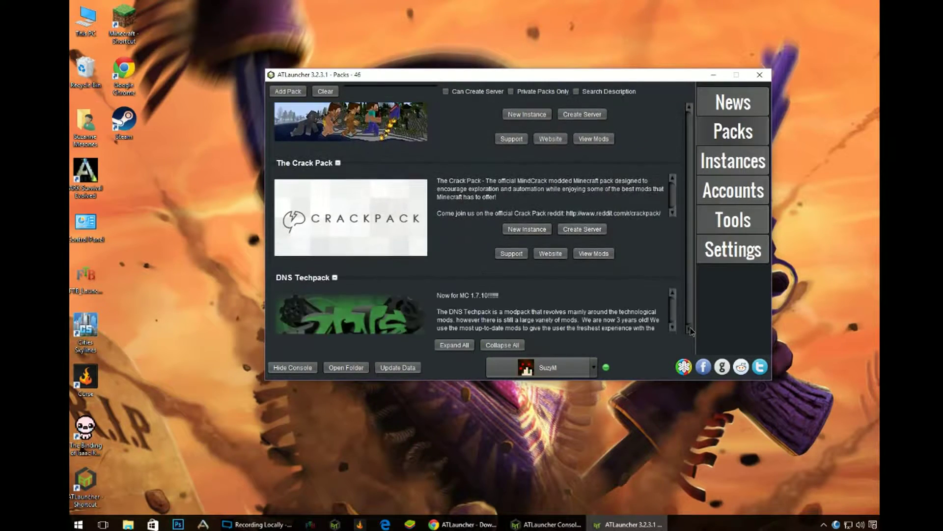
{"action": "scroll", "coordinate": [691, 331], "scroll_direction": "down", "scroll_amount": 2}
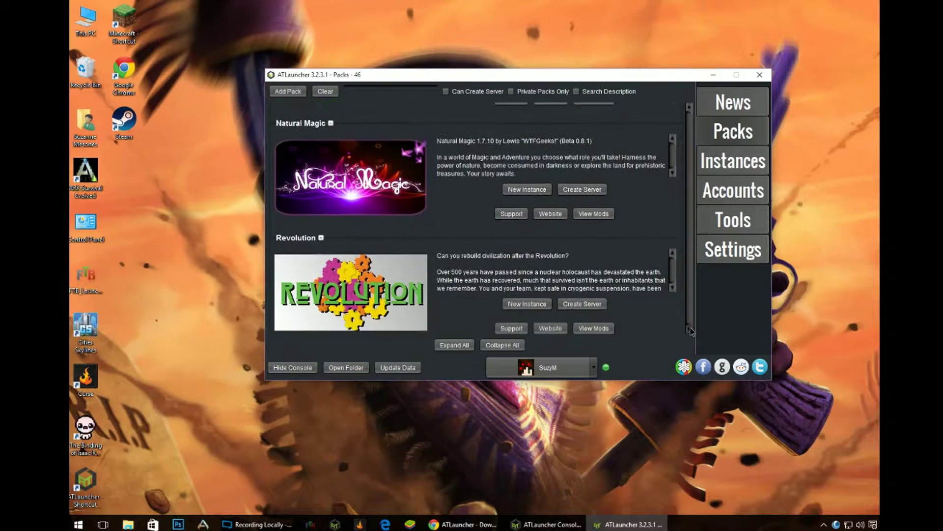
{"action": "scroll", "coordinate": [694, 322], "scroll_direction": "down", "scroll_amount": 5}
{"action": "scroll", "coordinate": [694, 320], "scroll_direction": "down", "scroll_amount": 3}
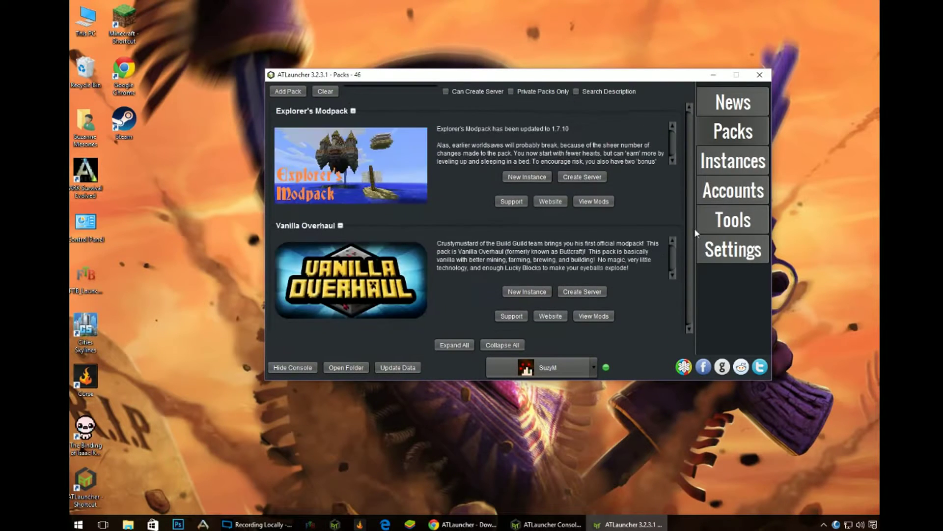
{"action": "scroll", "coordinate": [692, 299], "scroll_direction": "down", "scroll_amount": 3}
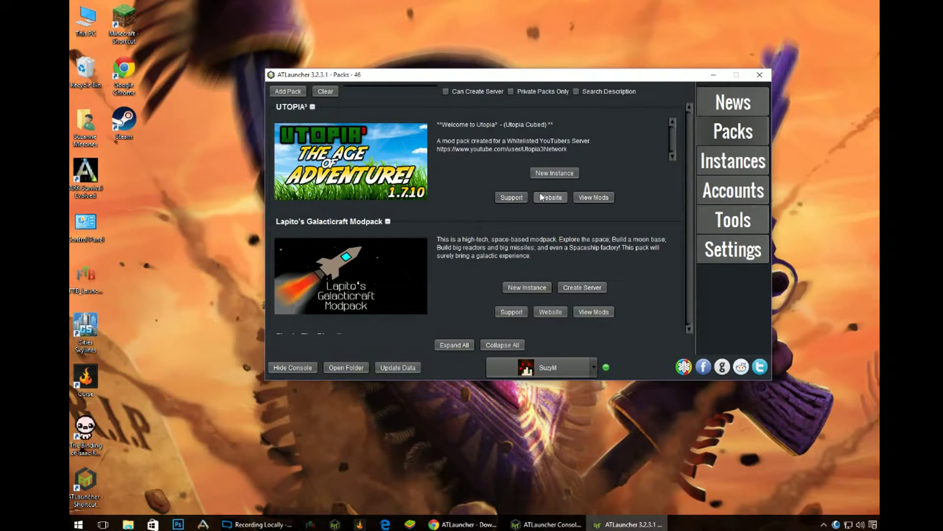
- Check the installed instances and return to the start of the modpack catalogue
{"action": "left_click", "coordinate": [718, 166]}
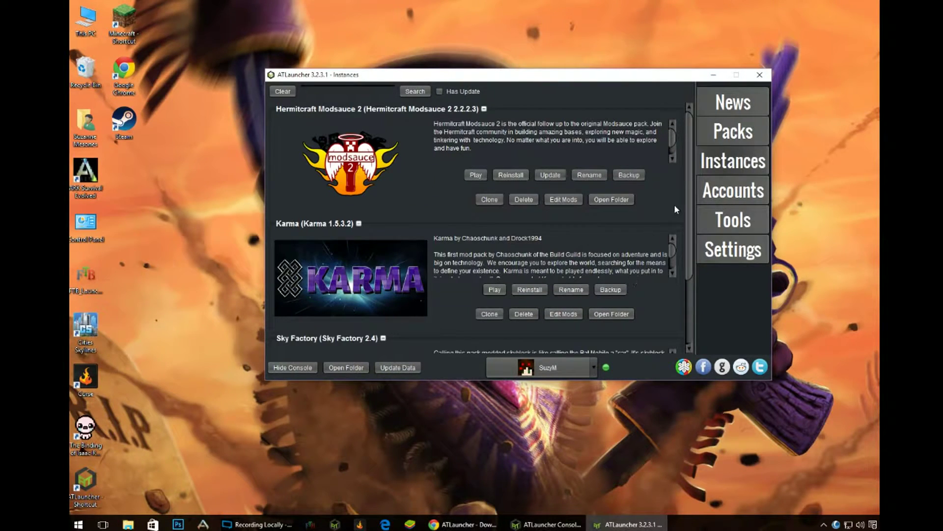
{"action": "left_click", "coordinate": [732, 136]}
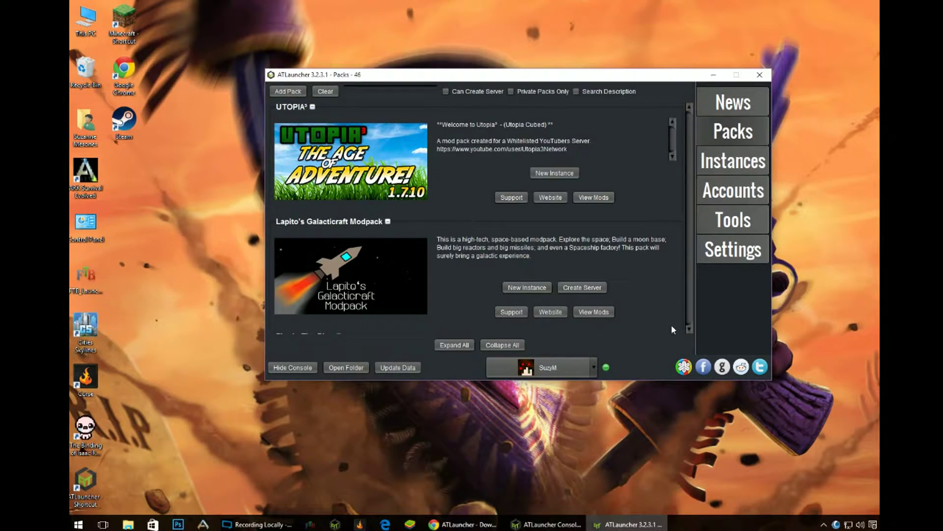
{"action": "scroll", "coordinate": [337, 163], "scroll_direction": "up", "scroll_amount": 6}
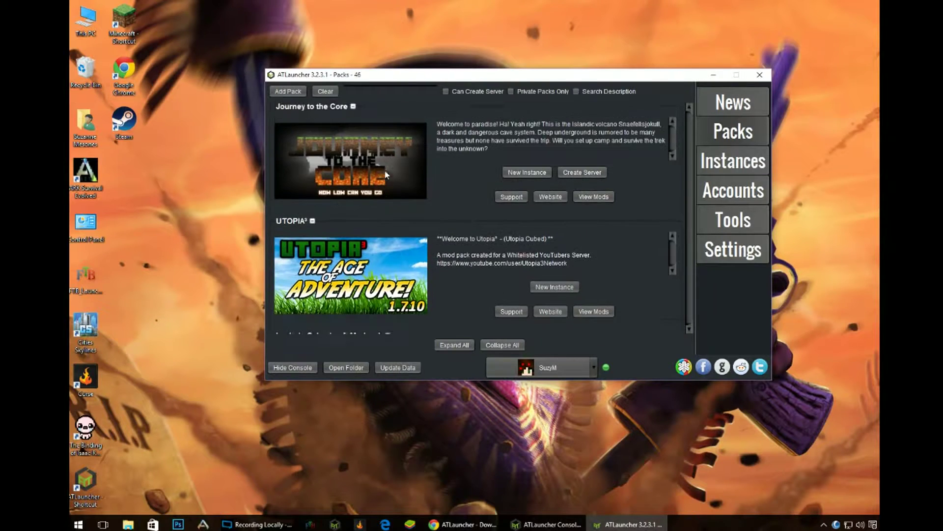
{"action": "scroll", "coordinate": [403, 185], "scroll_direction": "up", "scroll_amount": 6}
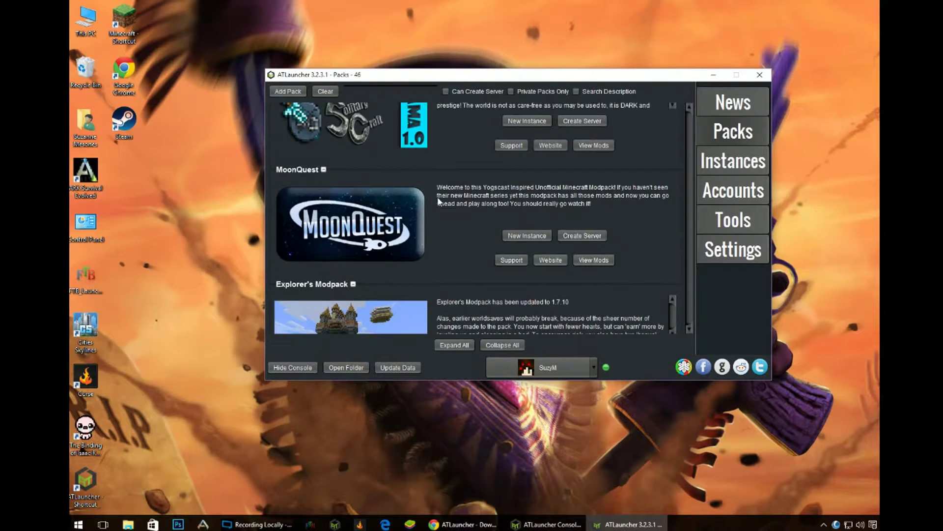
{"action": "scroll", "coordinate": [438, 200], "scroll_direction": "up", "scroll_amount": 1}
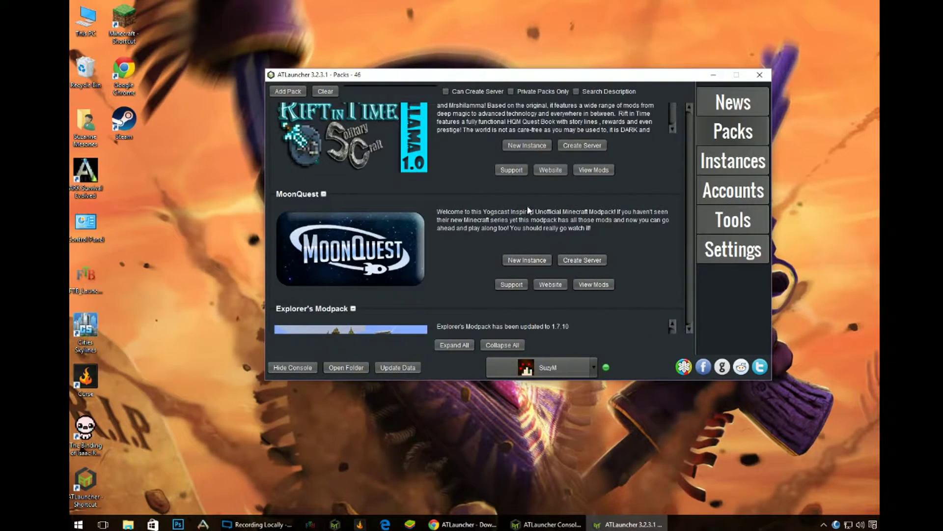
{"action": "left_click_drag", "start_coordinate": [689, 217], "coordinate": [699, 93]}
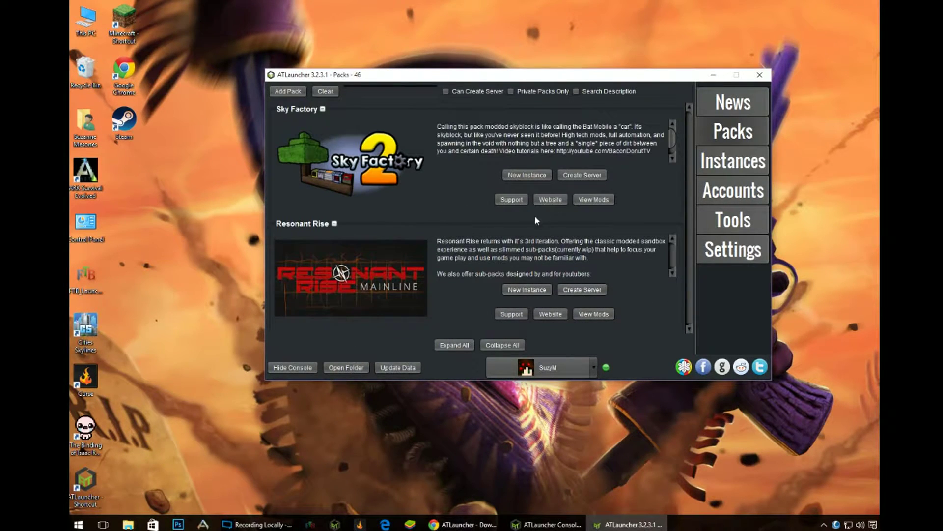
- Create a new Sky Factory instance named Sky Factorybattery with version 2.4 (Minecraft 1.7.10)
{"action": "left_click", "coordinate": [518, 176]}
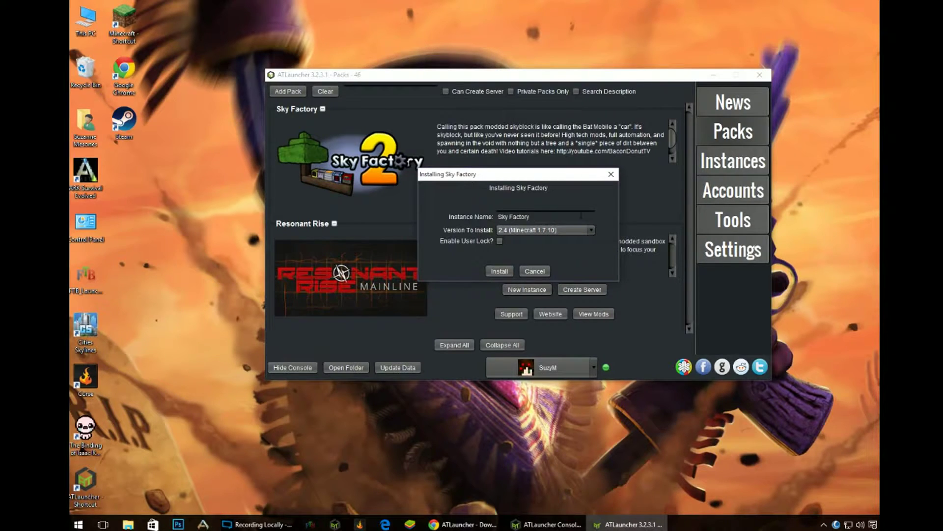
{"action": "type", "text": "batt"}
{"action": "type", "text": "e"}
{"action": "key", "text": "BackSpace"}
{"action": "type", "text": "tery"}
{"action": "left_click", "coordinate": [500, 271]}
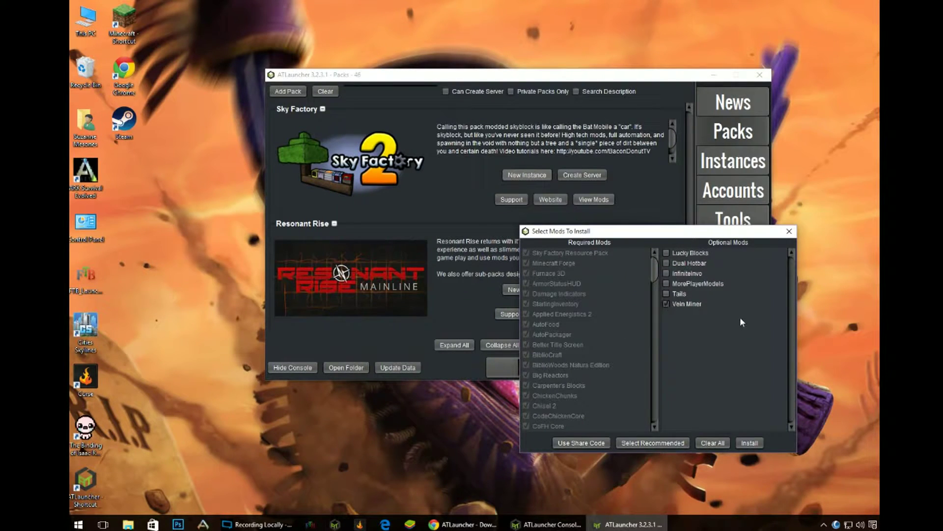
- Include the optional mods Lucky Blocks and Vein Miner and install the Sky Factory instance
{"action": "left_click", "coordinate": [665, 304]}
{"action": "left_click", "coordinate": [666, 251]}
{"action": "left_click_drag", "start_coordinate": [652, 265], "coordinate": [662, 358]}
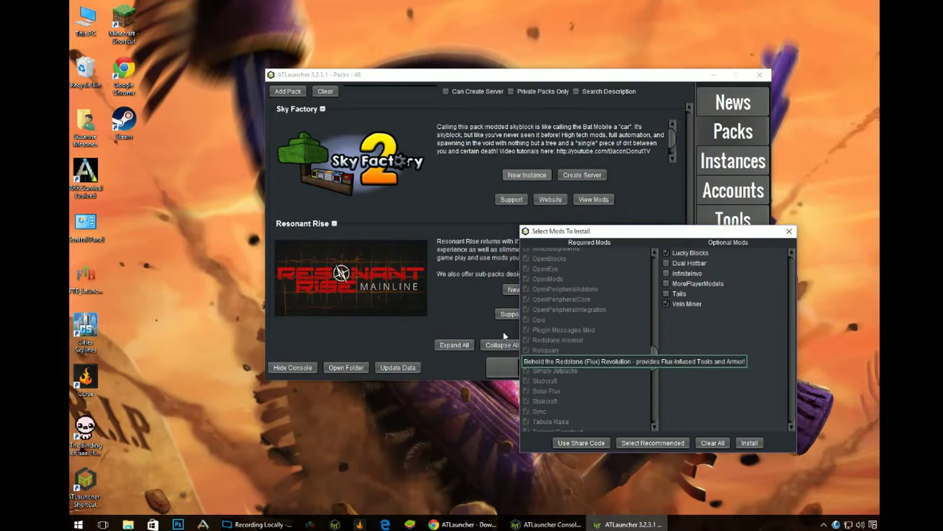
{"action": "mouse_move", "coordinate": [535, 320]}
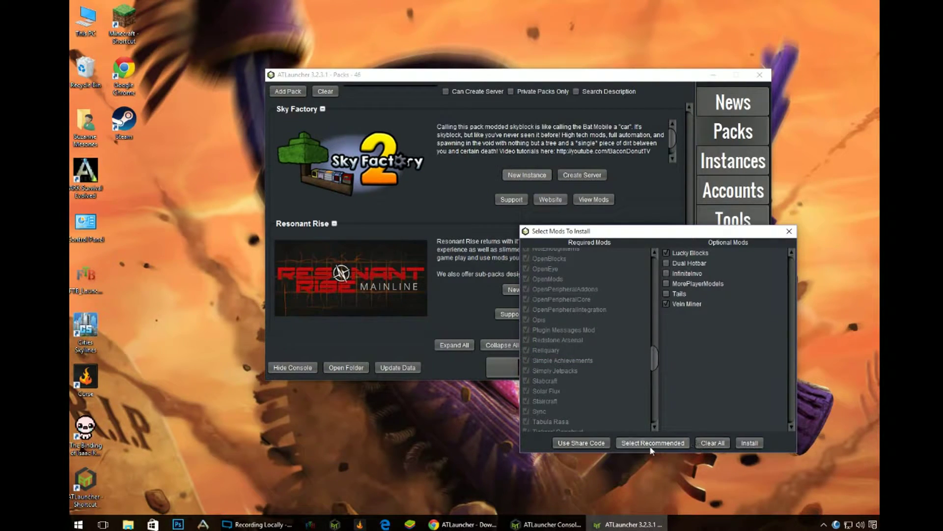
{"action": "left_click", "coordinate": [750, 442]}
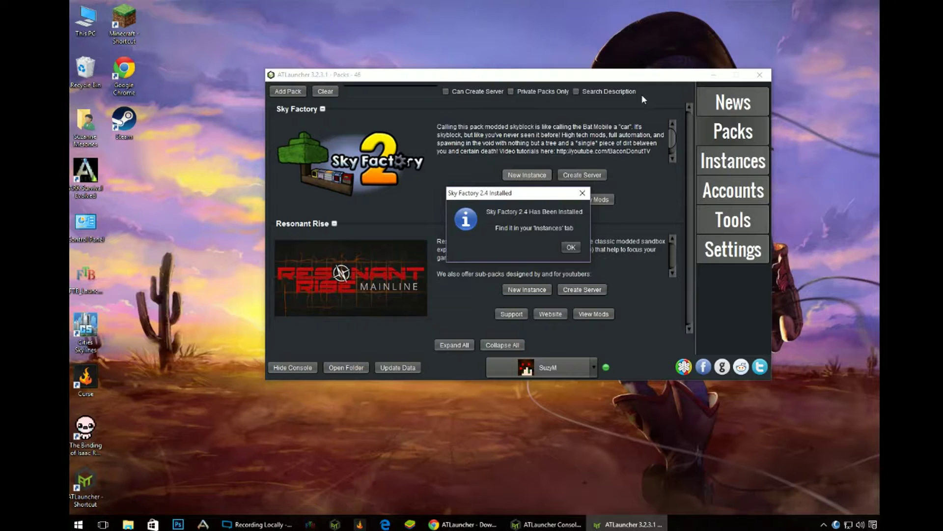
{"action": "left_click", "coordinate": [572, 248]}
- Examine the enabled and disabled mods of the installed Sky Factorybattery instance
{"action": "left_click", "coordinate": [752, 162]}
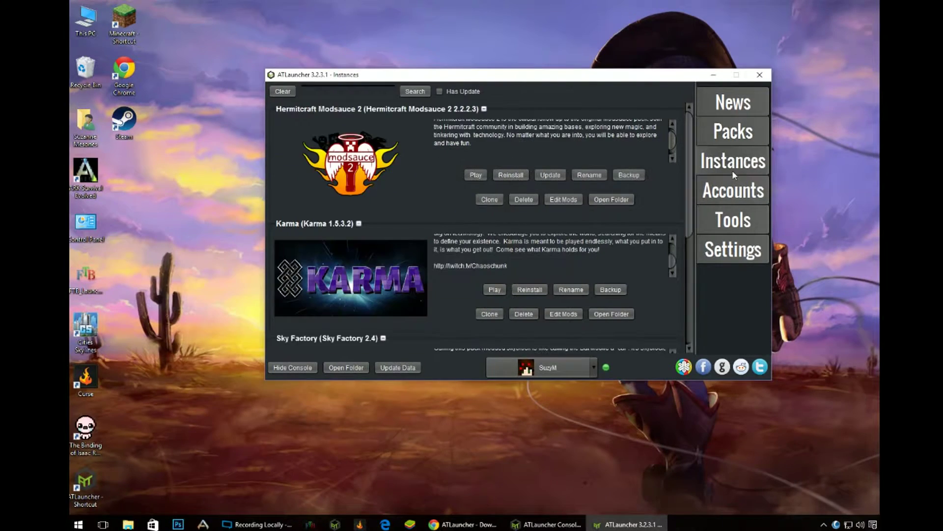
{"action": "left_click_drag", "start_coordinate": [689, 145], "coordinate": [737, 264]}
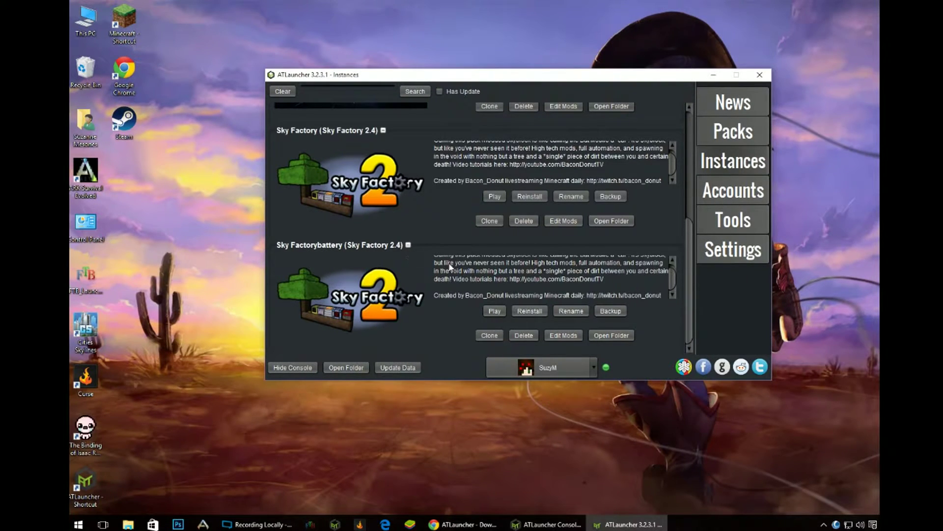
{"action": "left_click", "coordinate": [562, 338]}
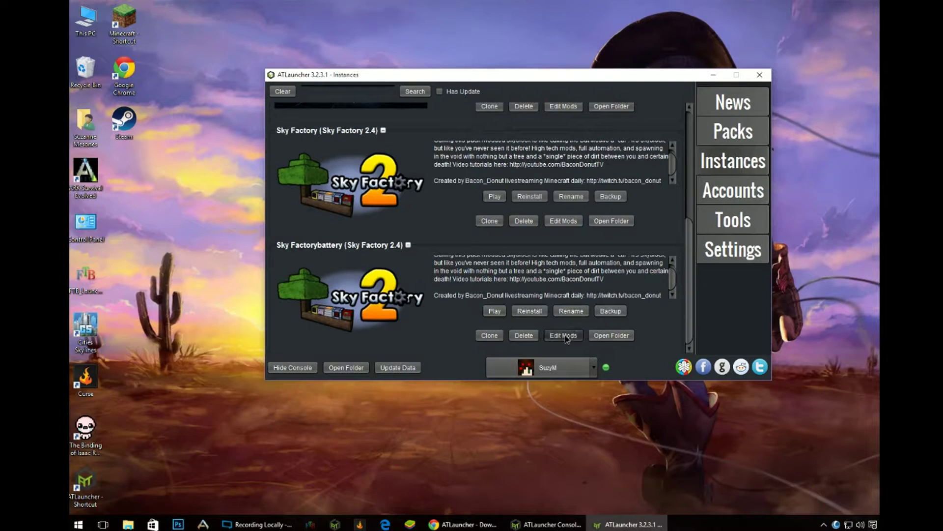
{"action": "mouse_move", "coordinate": [518, 162]}
{"action": "left_mouse_down"}
{"action": "mouse_move", "coordinate": [527, 265]}
{"action": "mouse_move", "coordinate": [519, 295]}
{"action": "mouse_move", "coordinate": [516, 153]}
{"action": "left_mouse_up"}
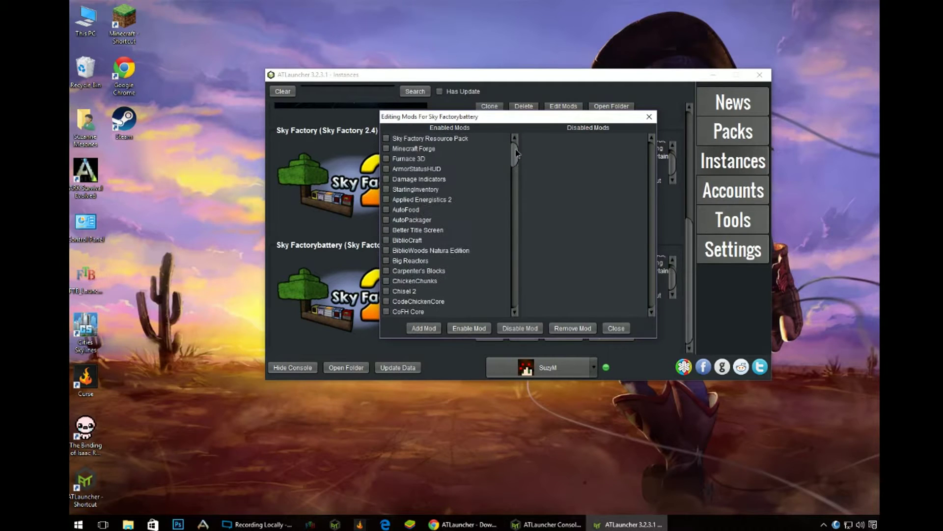
{"action": "left_click", "coordinate": [649, 116]}
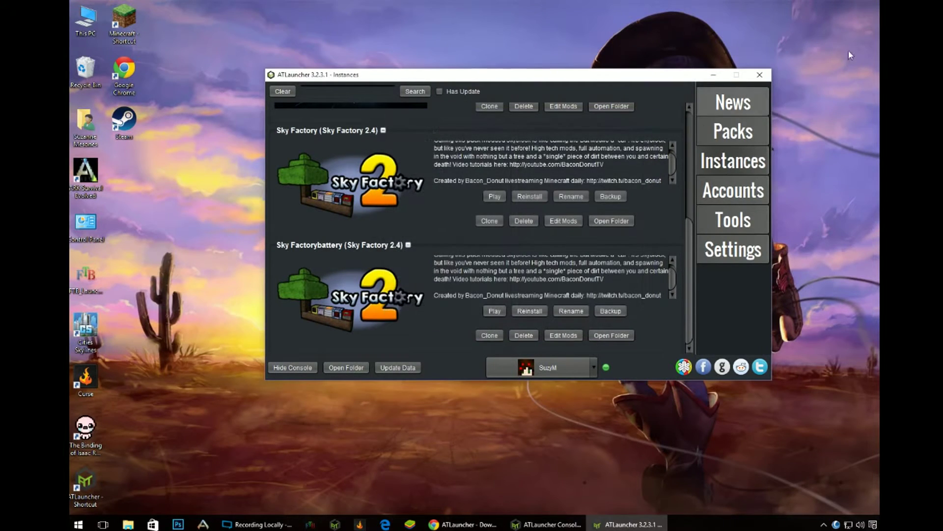
- Minimize the launcher, switch to Chrome and download the Windows (.exe) version of ATLauncher
{"action": "left_click", "coordinate": [713, 75]}
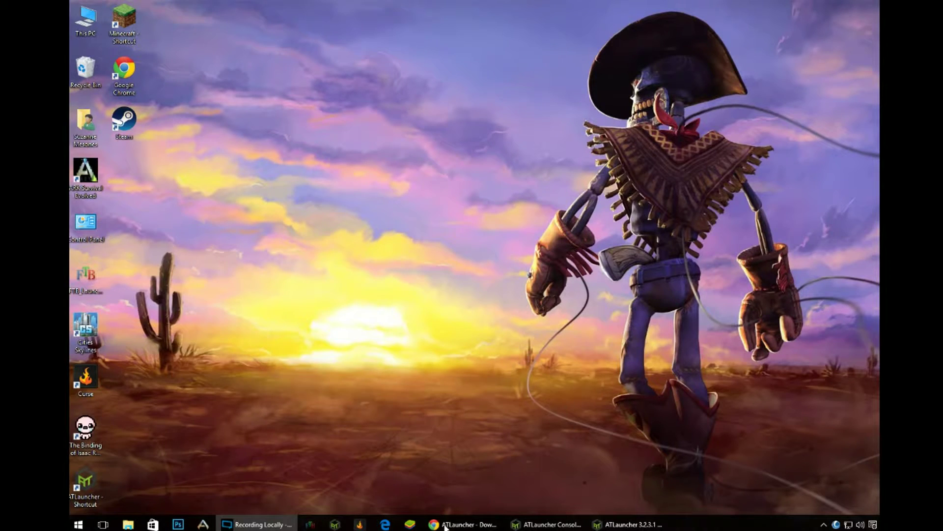
{"action": "left_click", "coordinate": [489, 526]}
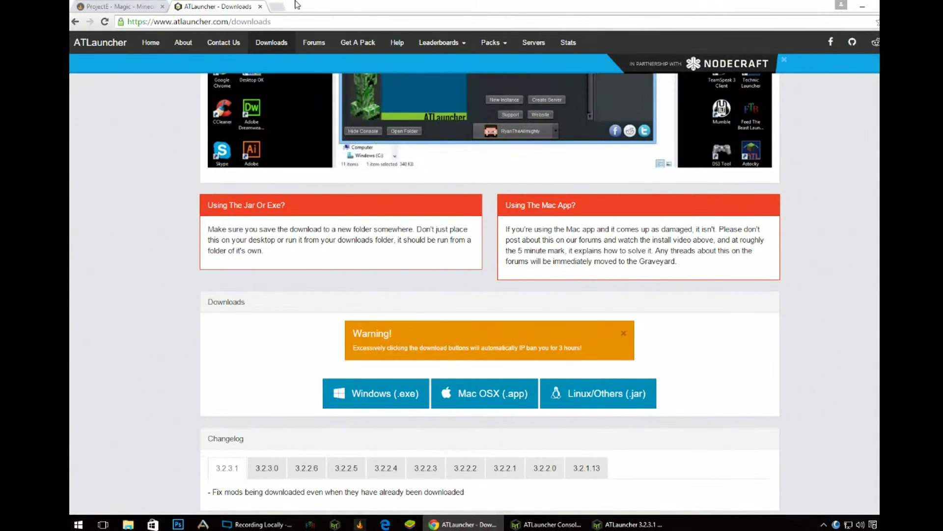
{"action": "left_click", "coordinate": [393, 403]}
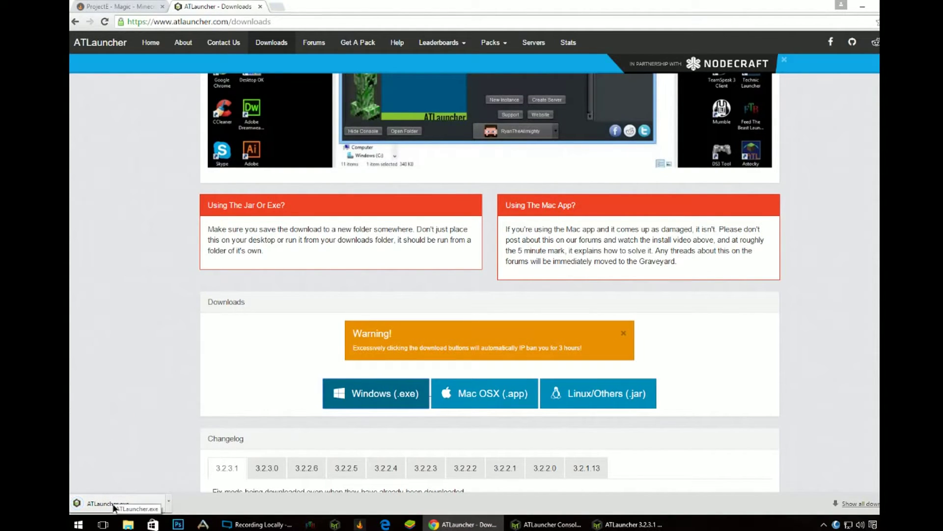
- Run the downloaded ATLauncher.exe and close the ATLauncher downloads page
{"action": "left_click", "coordinate": [114, 506]}
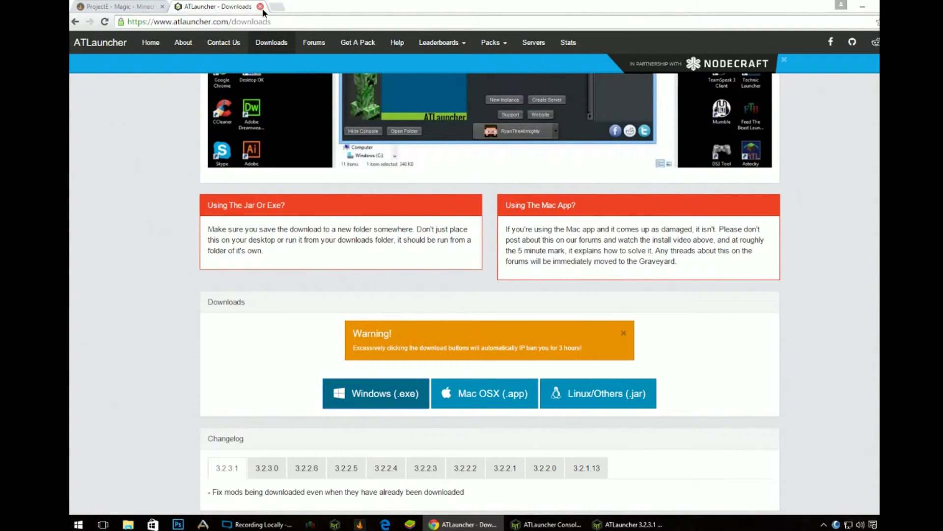
{"action": "left_click", "coordinate": [260, 7]}
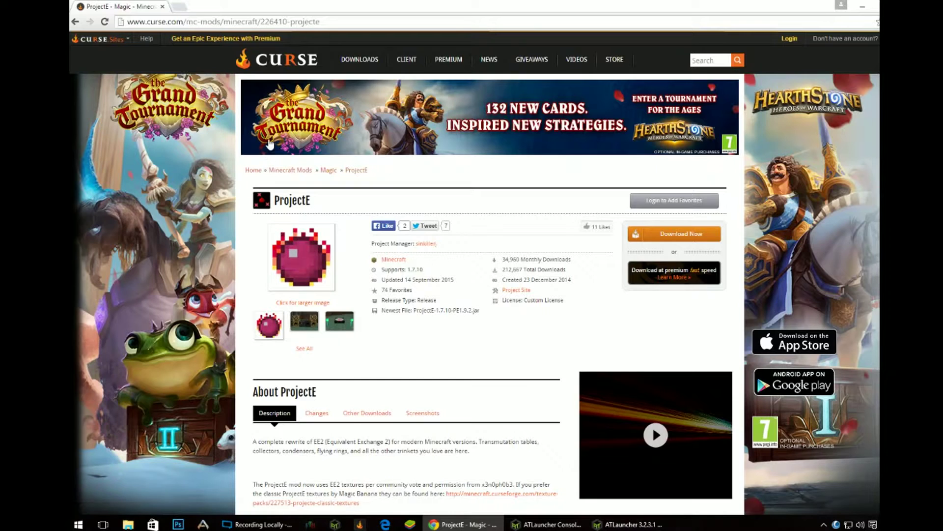
- Download the ProjectE mod for Minecraft 1.7.10 from its Curse page
{"action": "left_click", "coordinate": [251, 191]}
{"action": "left_click", "coordinate": [678, 235]}
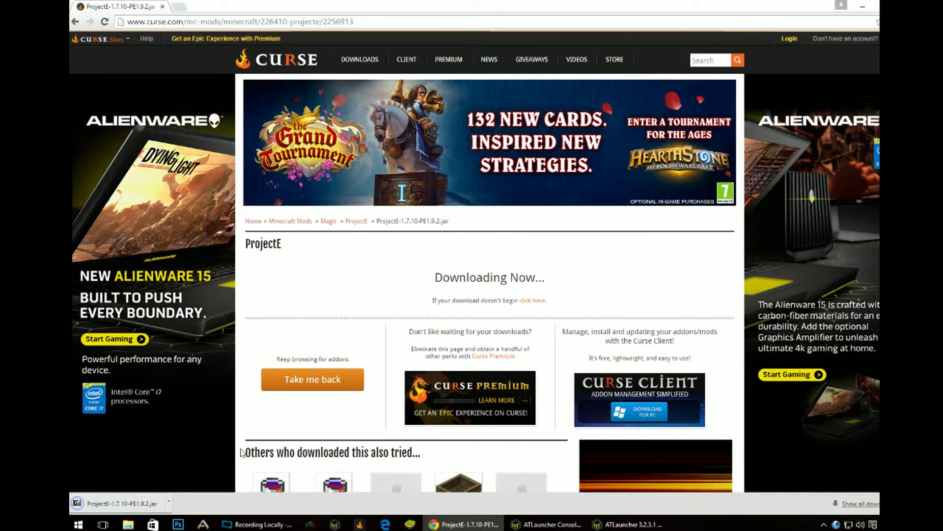
{"action": "left_click", "coordinate": [126, 504]}
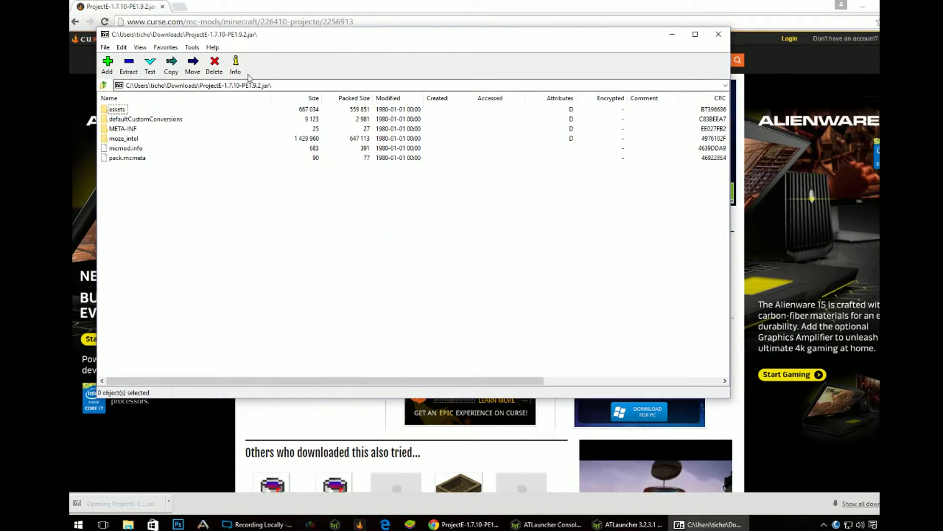
{"action": "left_click", "coordinate": [718, 33]}
{"action": "left_click", "coordinate": [168, 502]}
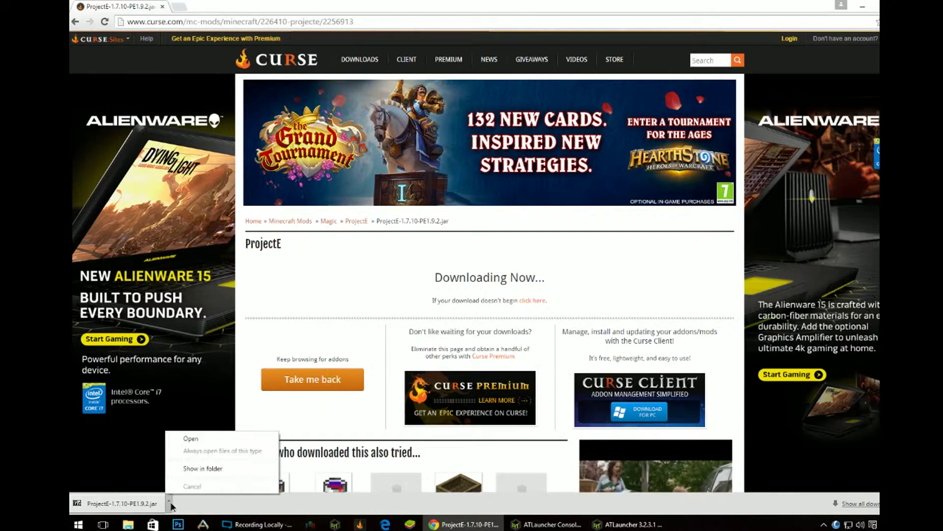
{"action": "left_click", "coordinate": [184, 474]}
{"action": "left_click", "coordinate": [183, 474]}
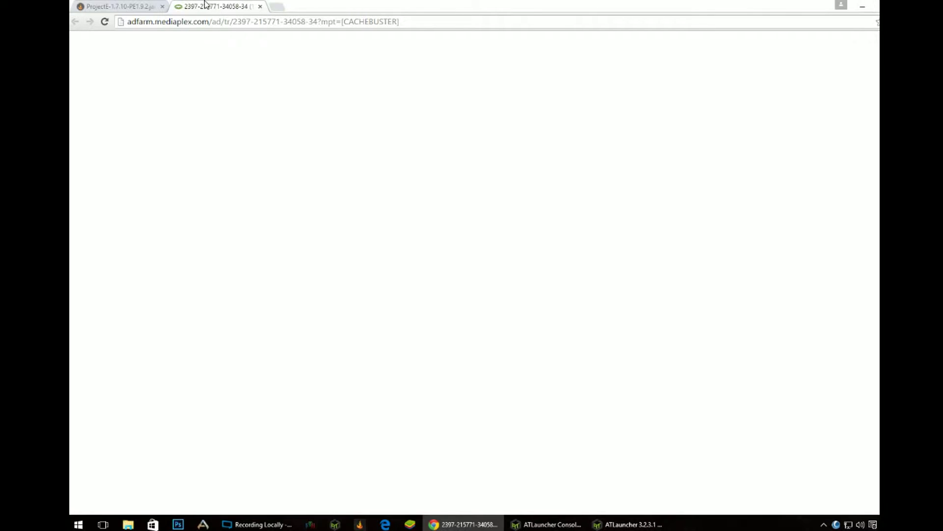
{"action": "left_click", "coordinate": [260, 7]}
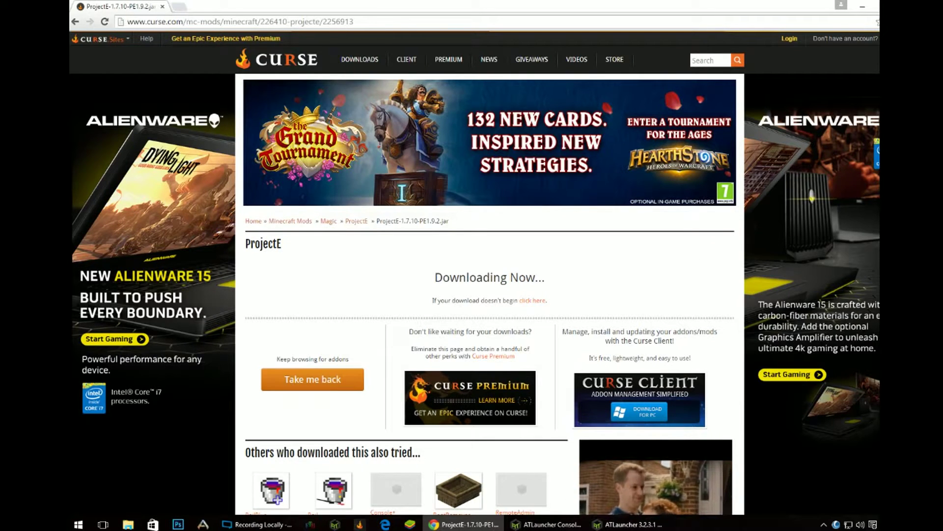
- Find the downloaded ProjectE-1.7.10-PE1.9.2.jar through the browser's download list and move it from its folder to the desktop
{"action": "left_click", "coordinate": [877, 21]}
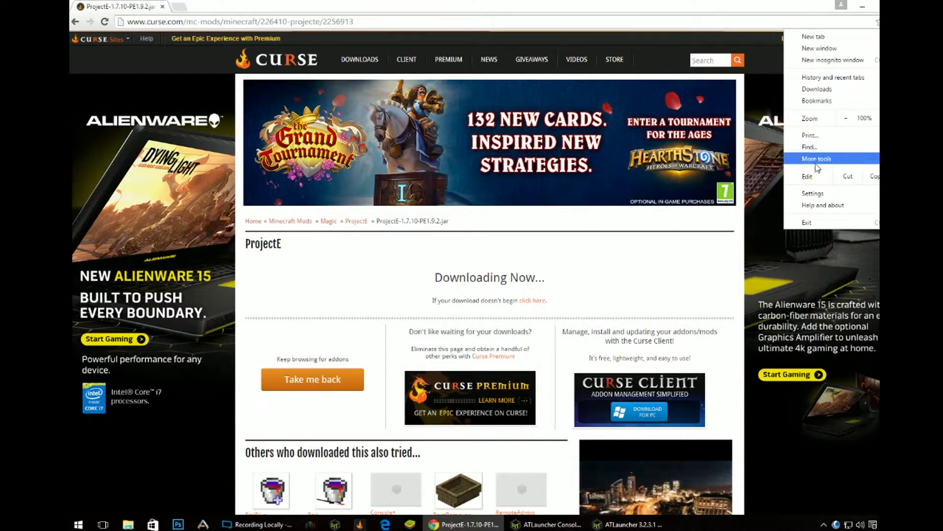
{"action": "left_click", "coordinate": [829, 90]}
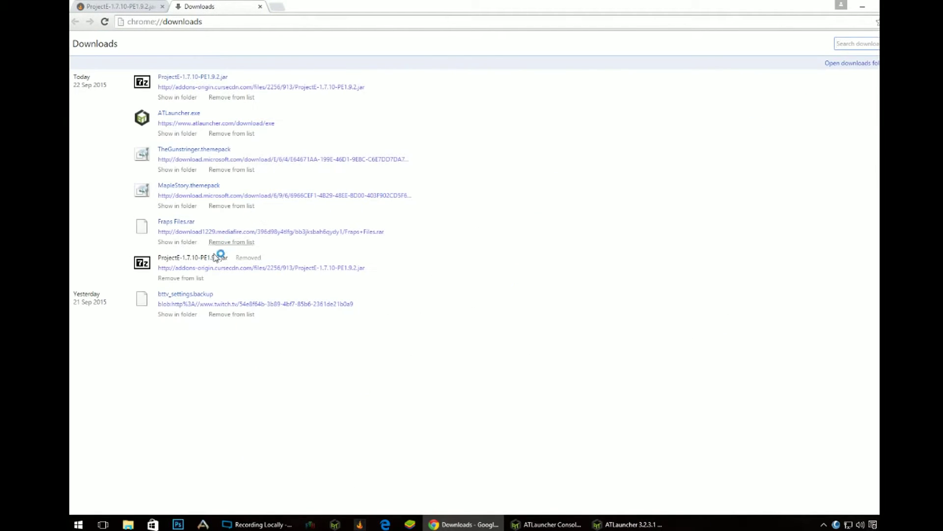
{"action": "left_click", "coordinate": [182, 97]}
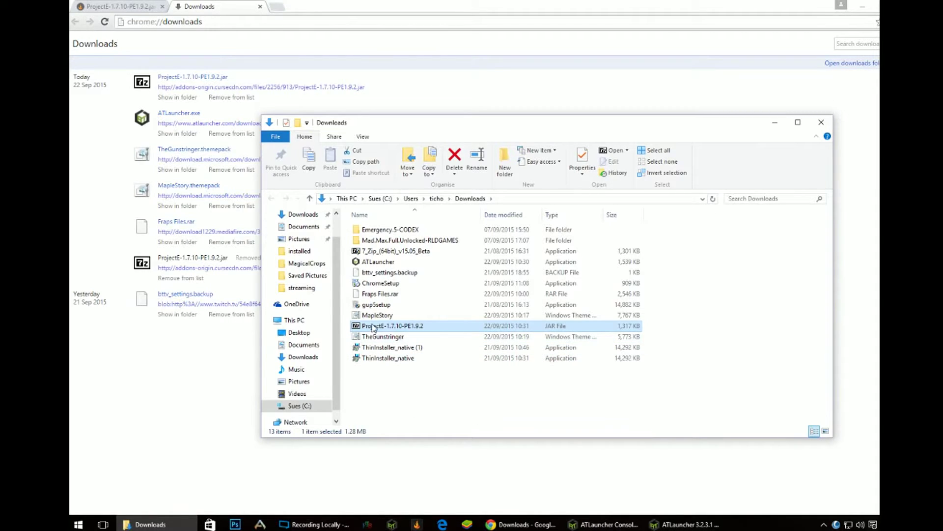
{"action": "left_click_drag", "start_coordinate": [373, 328], "coordinate": [878, 496]}
{"action": "left_click_drag", "start_coordinate": [879, 496], "coordinate": [158, 220]}
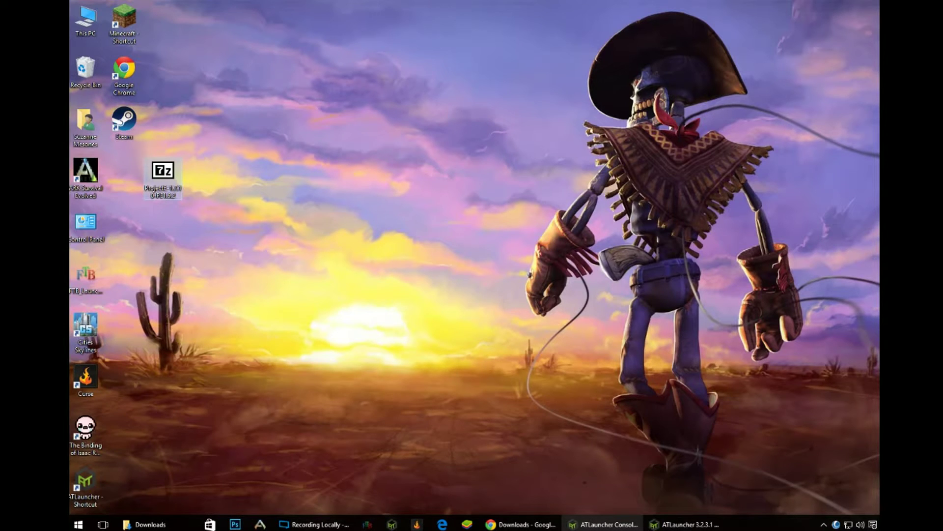
- Switch to ATLauncher and open the mod editor of the Sky Factorybattery instance
{"action": "mouse_move", "coordinate": [630, 528]}
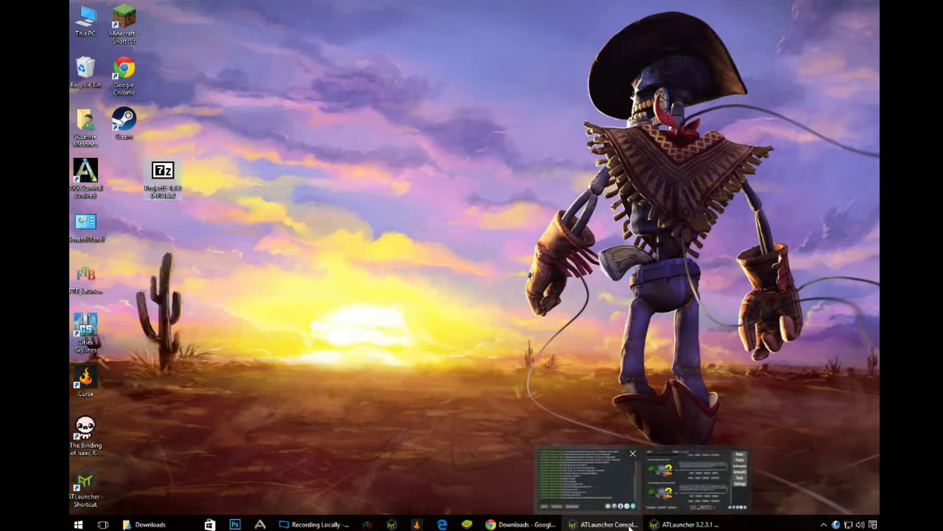
{"action": "left_click", "coordinate": [654, 526]}
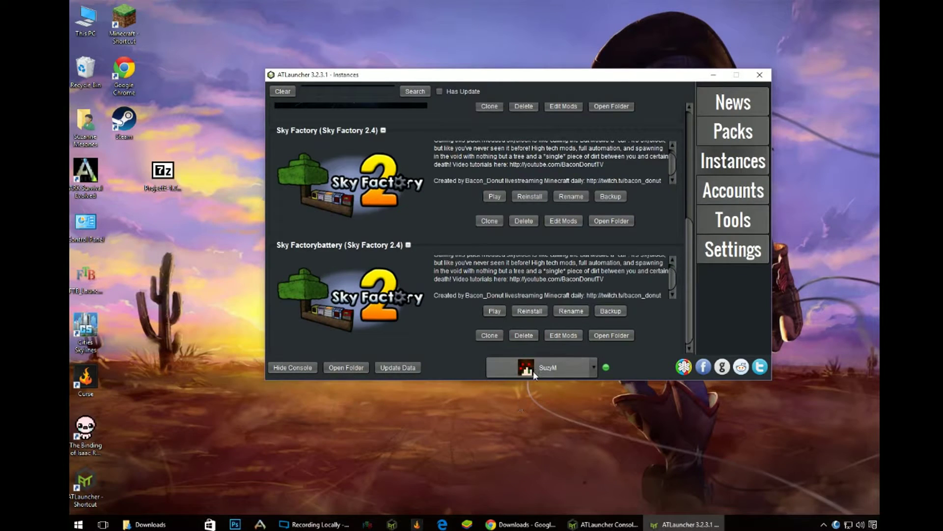
{"action": "left_click", "coordinate": [572, 334]}
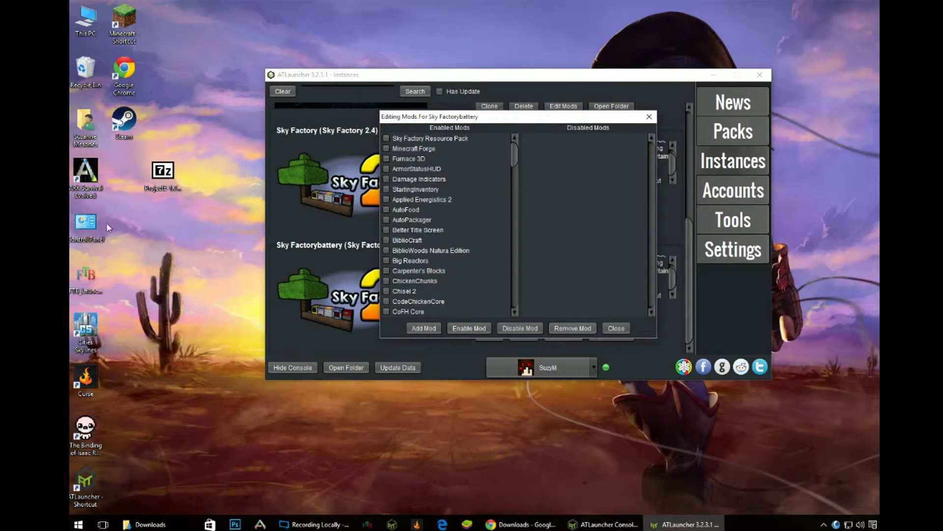
- Add ProjectE-1.7.10-PE1.9.2.jar from the Desktop to the instance's mods with the type Mods Folder
{"action": "left_click", "coordinate": [428, 328]}
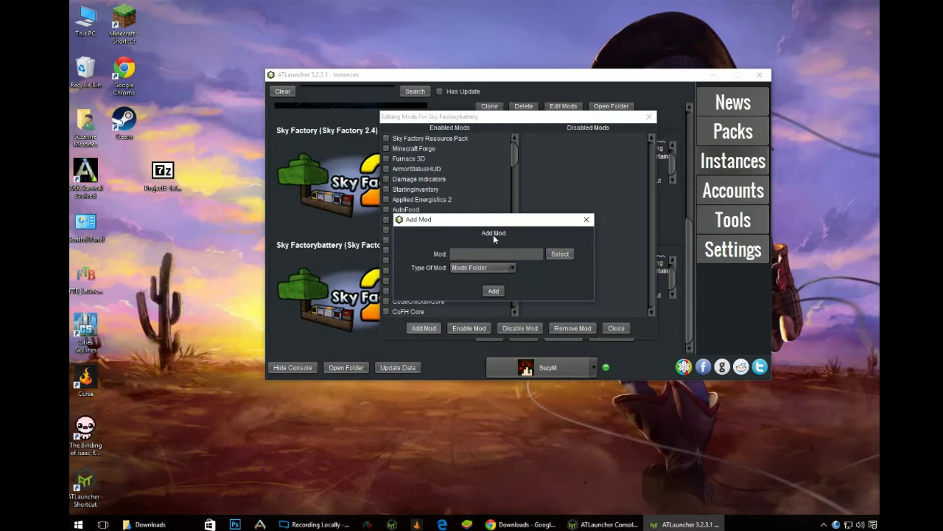
{"action": "left_click", "coordinate": [563, 253]}
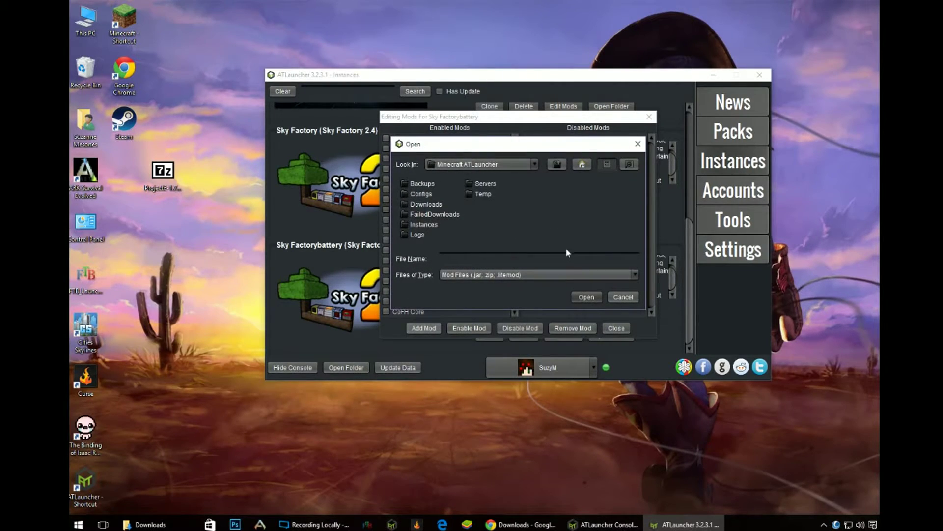
{"action": "left_click", "coordinate": [535, 162]}
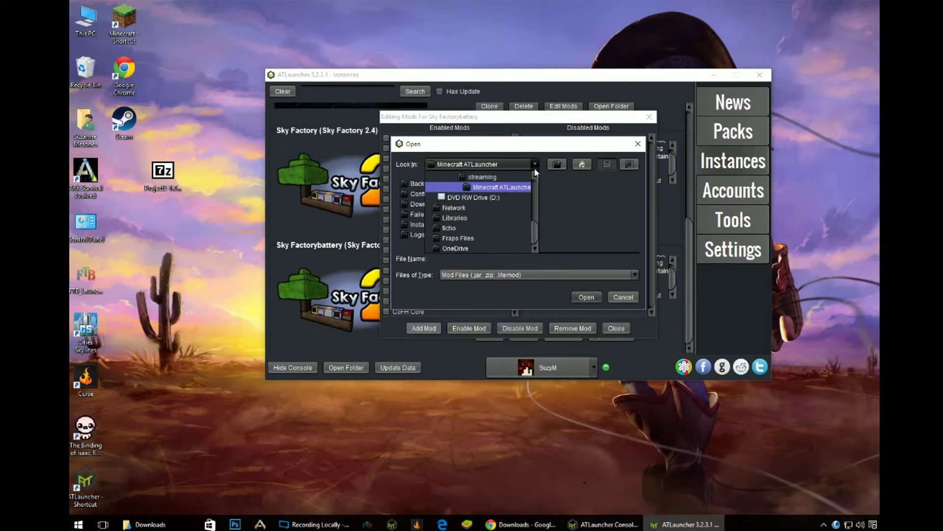
{"action": "left_click_drag", "start_coordinate": [535, 238], "coordinate": [541, 197]}
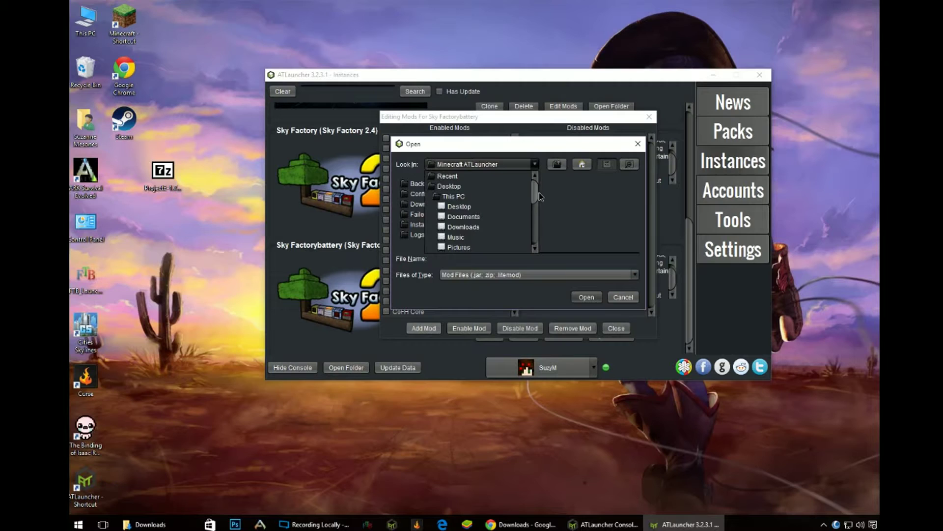
{"action": "left_click", "coordinate": [462, 207]}
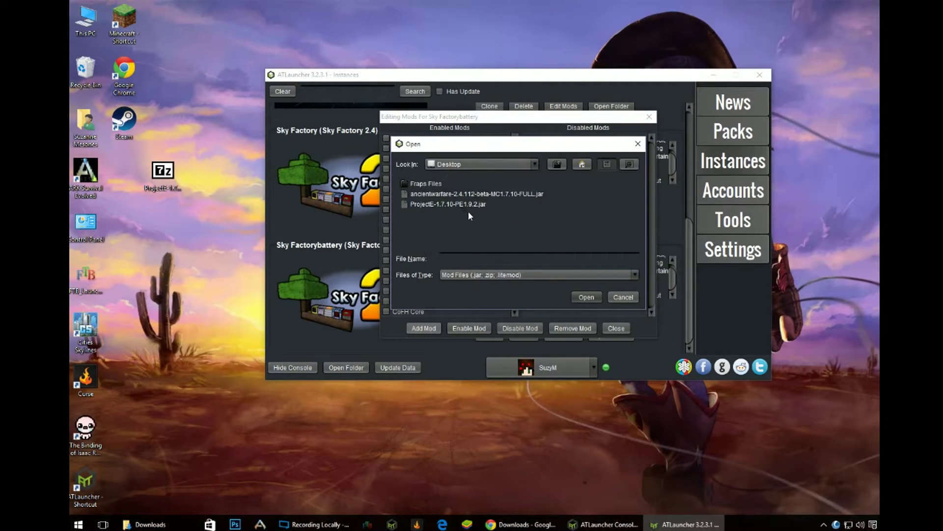
{"action": "left_click", "coordinate": [441, 204]}
{"action": "left_click", "coordinate": [586, 297]}
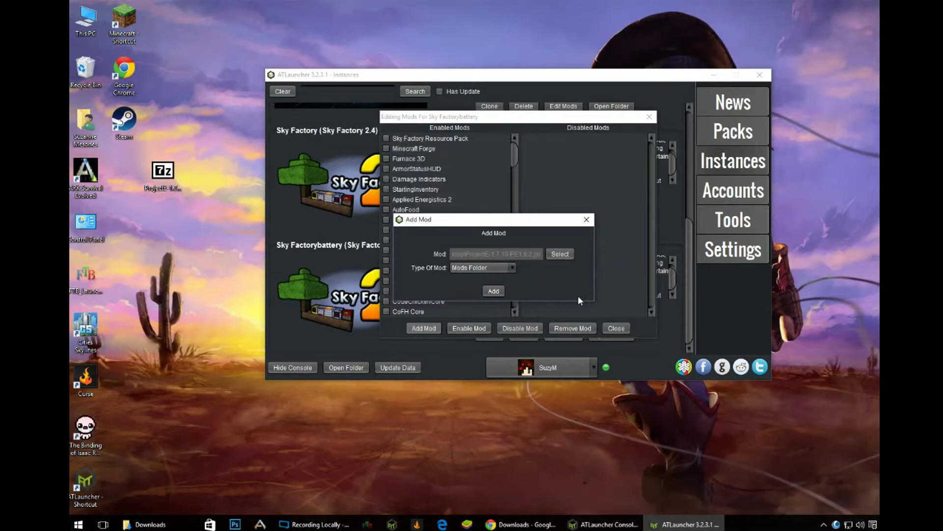
{"action": "left_click", "coordinate": [493, 291]}
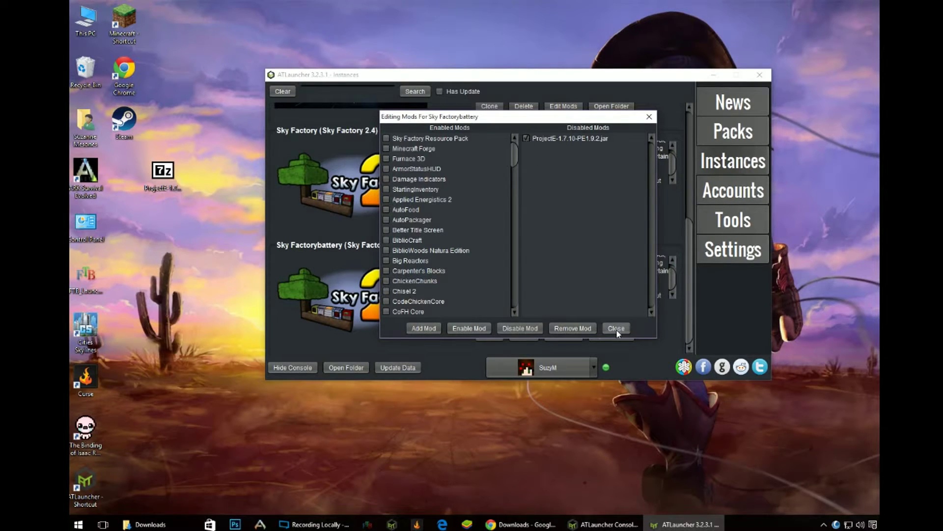
- Enable the added ProjectE mod and launch the Sky Factorybattery instance
{"action": "left_click", "coordinate": [472, 329]}
{"action": "left_click_drag", "start_coordinate": [514, 150], "coordinate": [533, 232]}
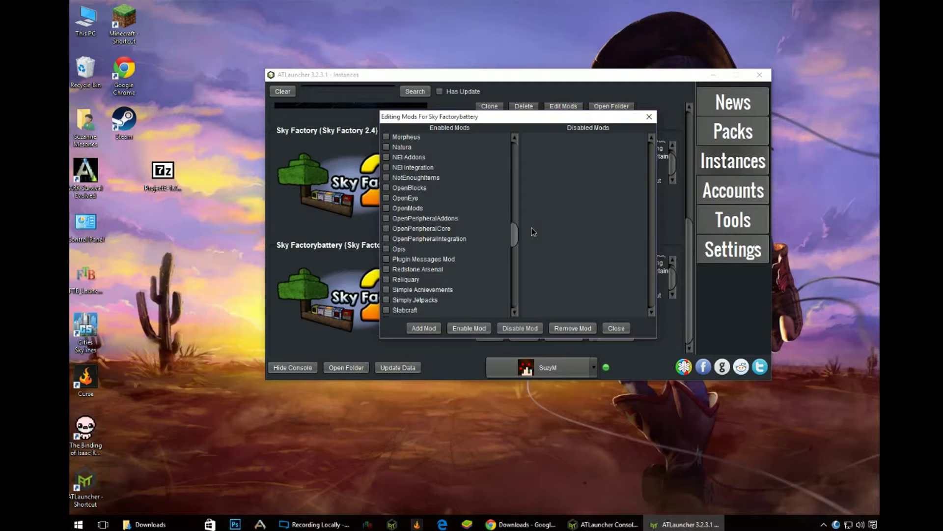
{"action": "left_click_drag", "start_coordinate": [531, 228], "coordinate": [529, 307]}
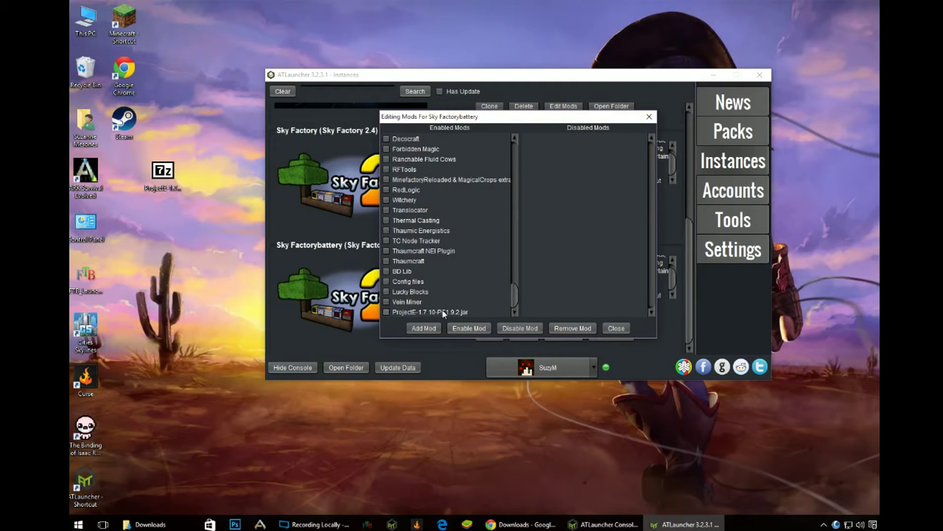
{"action": "left_click", "coordinate": [616, 328]}
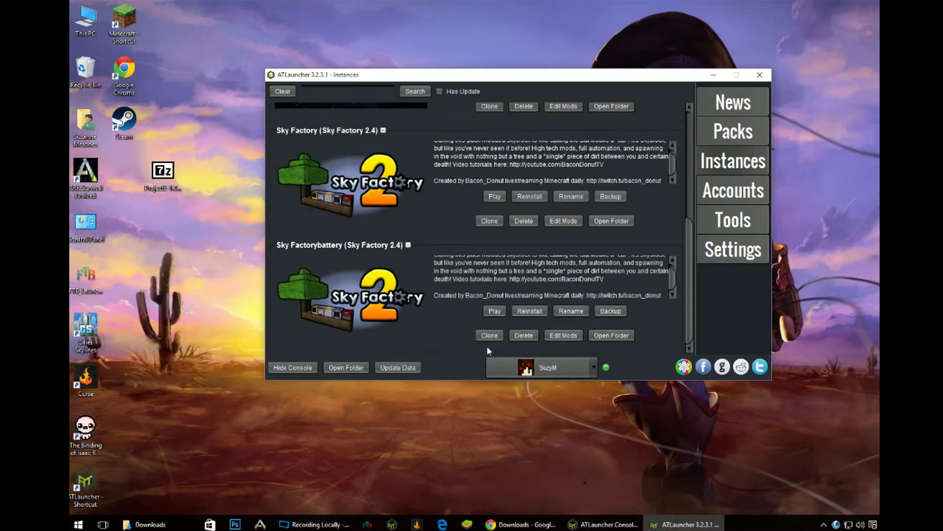
{"action": "left_click", "coordinate": [493, 314]}
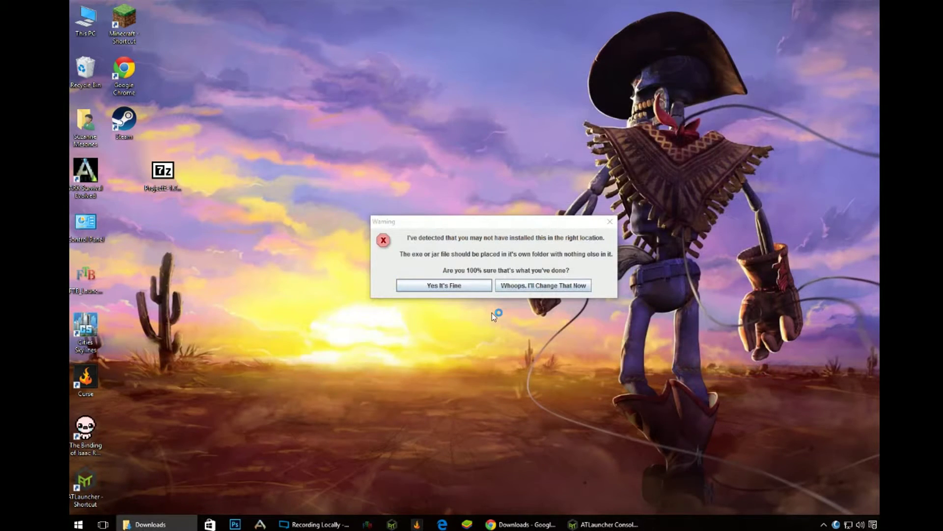
- Complete the setup of the newly downloaded ATLauncher with English as its language and minimize its window
{"action": "left_click", "coordinate": [520, 220]}
{"action": "left_click", "coordinate": [610, 221]}
{"action": "left_click", "coordinate": [817, 265]}
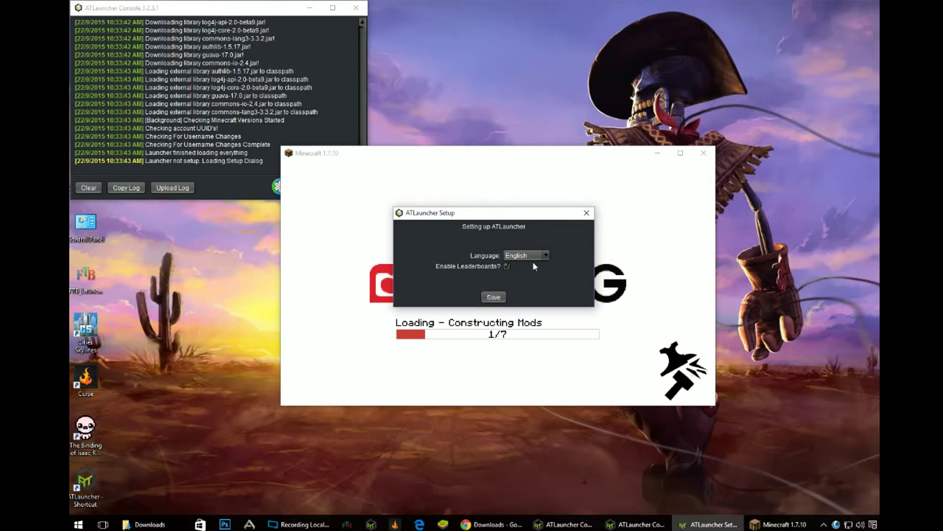
{"action": "left_click", "coordinate": [494, 297]}
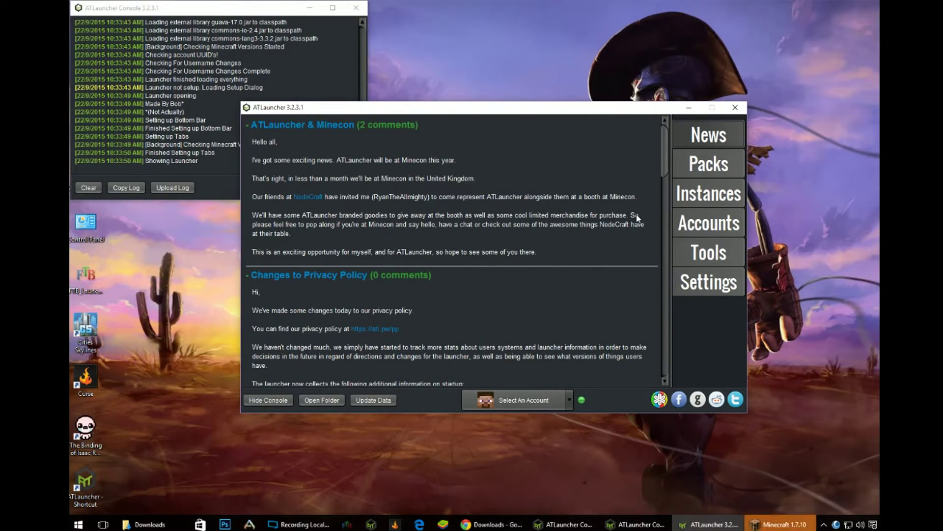
{"action": "left_click", "coordinate": [689, 108]}
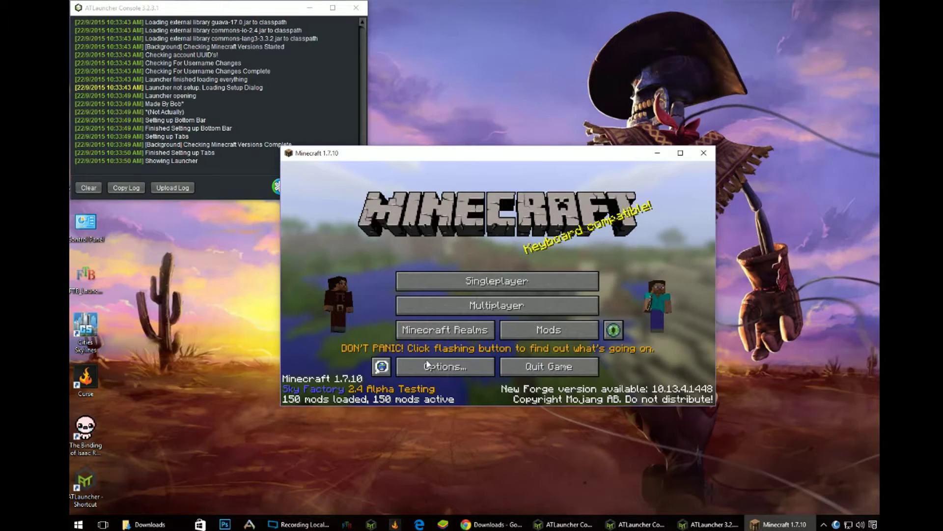
- Maximize the Minecraft window and start creating a new singleplayer world
{"action": "left_click", "coordinate": [681, 154]}
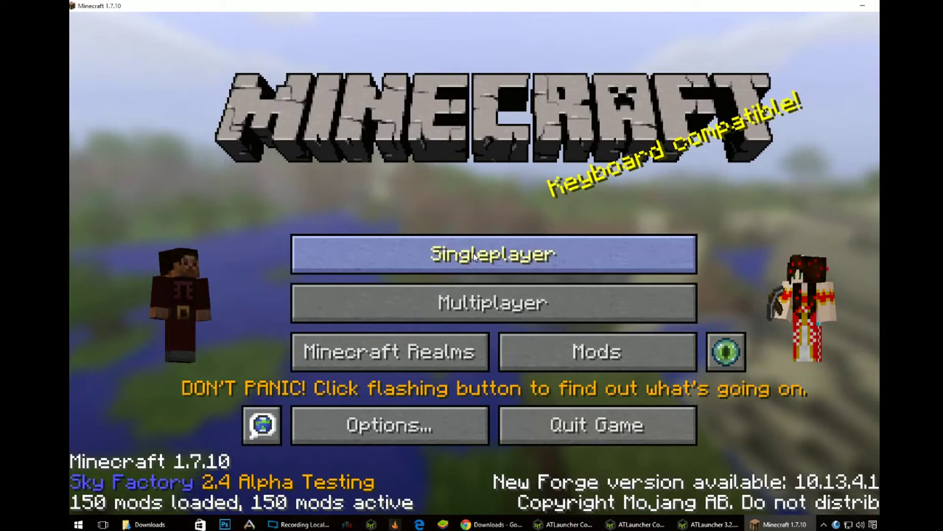
{"action": "left_click", "coordinate": [474, 255]}
{"action": "left_click", "coordinate": [596, 423]}
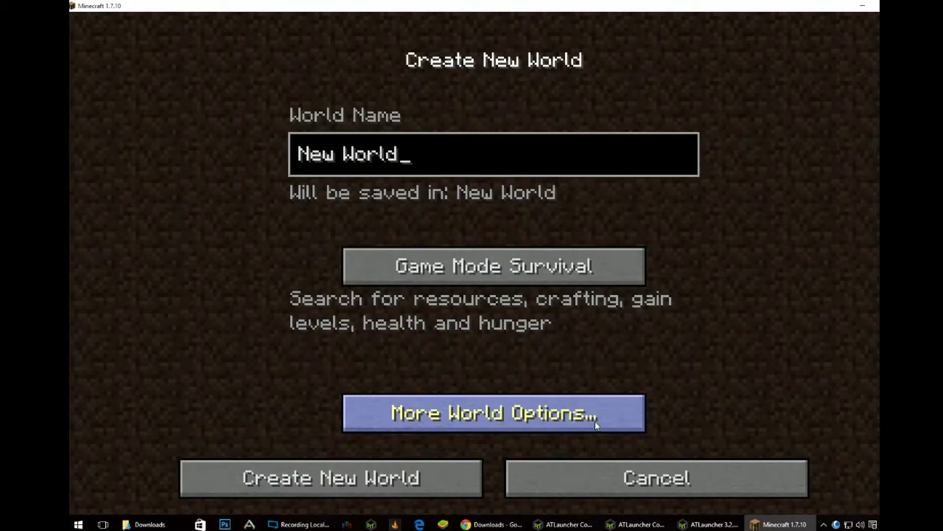
- Name the new world With Project E and create it in Survival game mode
{"action": "key", "text": "BackSpace"}
{"action": "key", "text": "BackSpace"}
{"action": "key", "text": "BackSpace"}
{"action": "key", "text": "BackSpace"}
{"action": "key", "text": "BackSpace"}
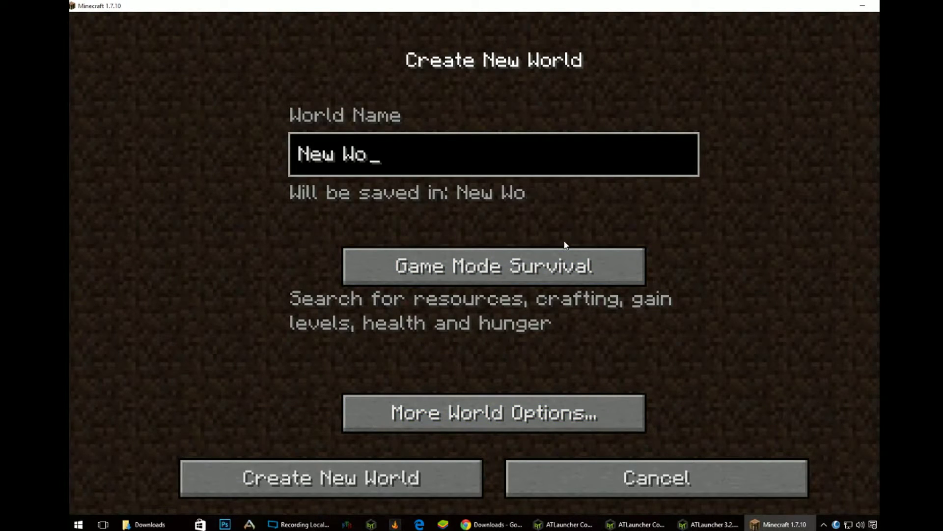
{"action": "key", "text": "BackSpace"}
{"action": "key", "text": "BackSpace"}
{"action": "key", "text": "BackSpace"}
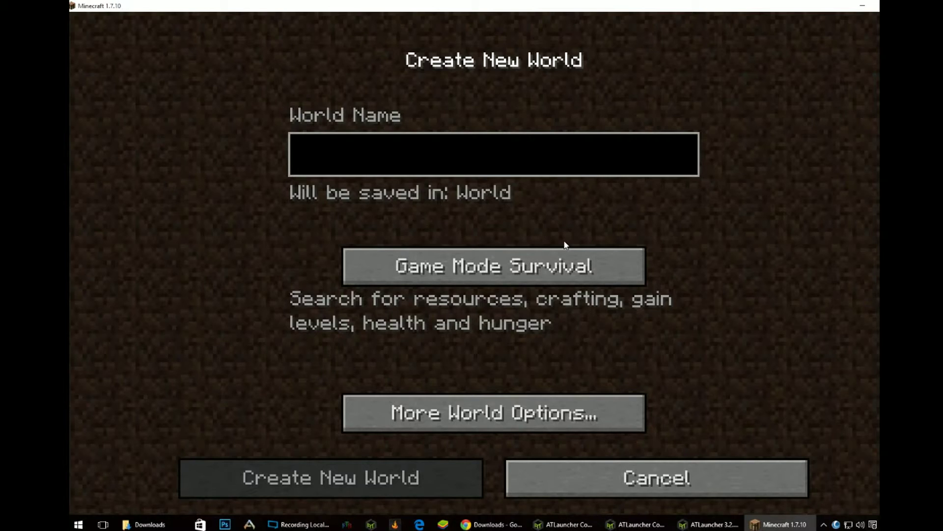
{"action": "type", "text": "Wit"}
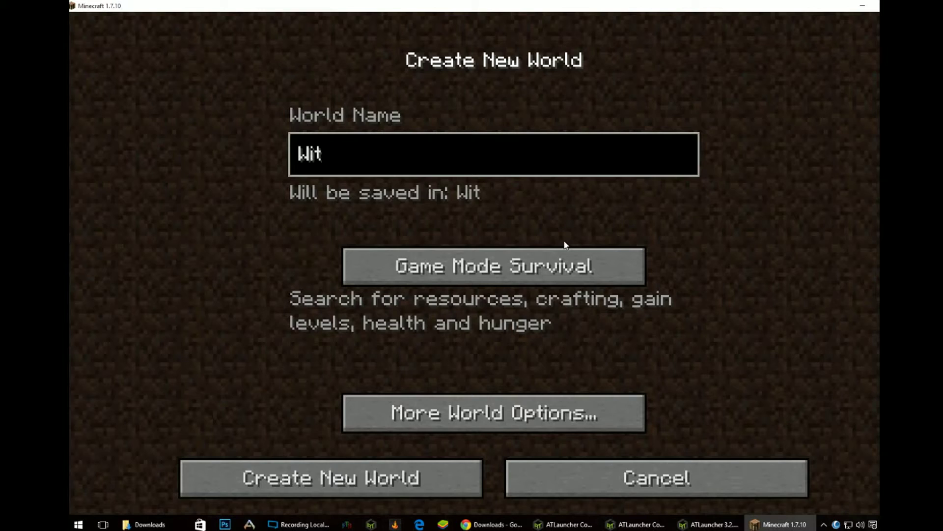
{"action": "type", "text": "h Pro"}
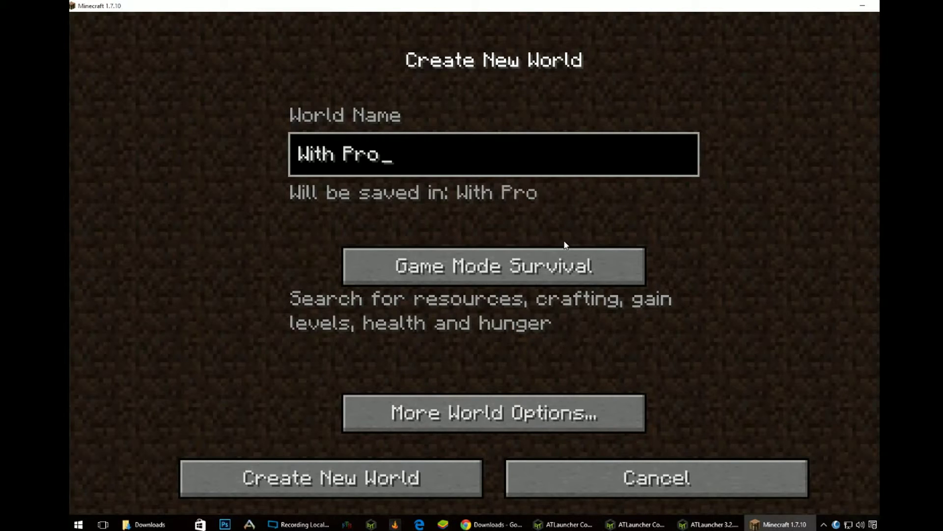
{"action": "type", "text": "ject"}
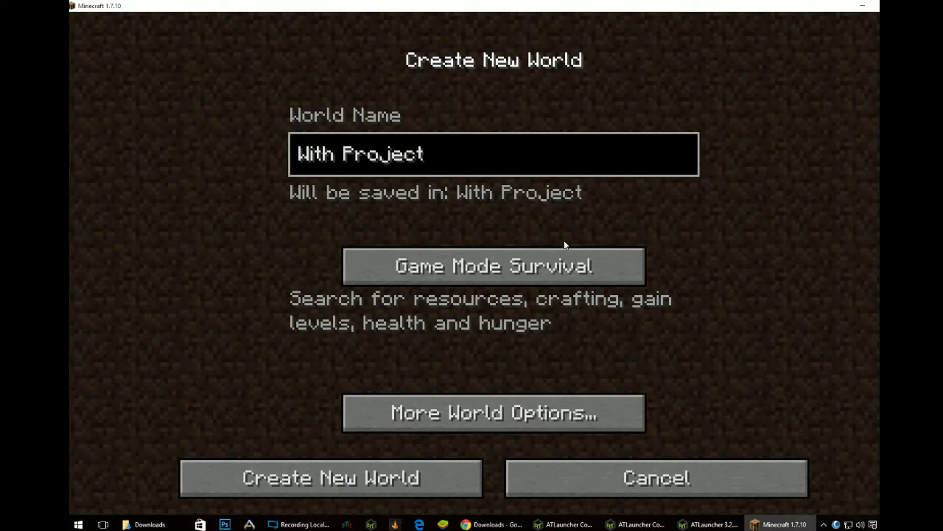
{"action": "type", "text": " E"}
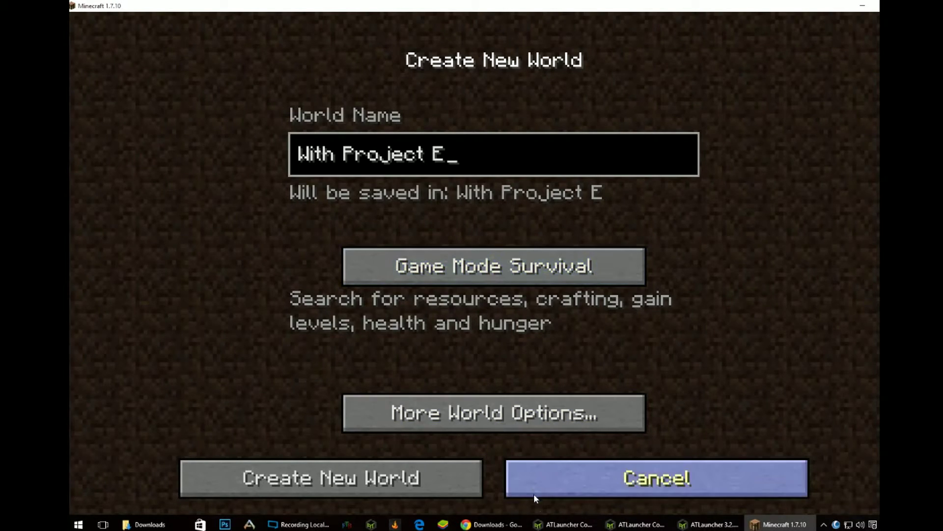
{"action": "left_click", "coordinate": [434, 478]}
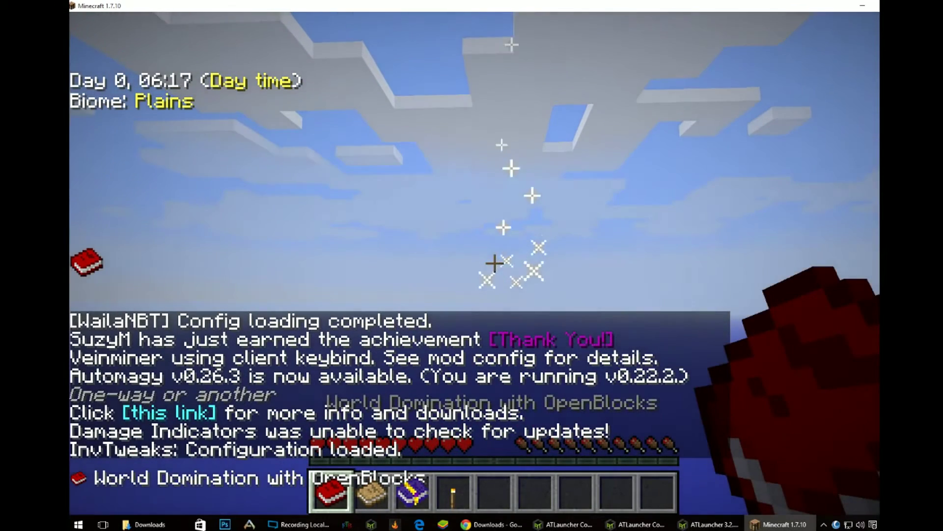
{"action": "key", "text": "Escape"}
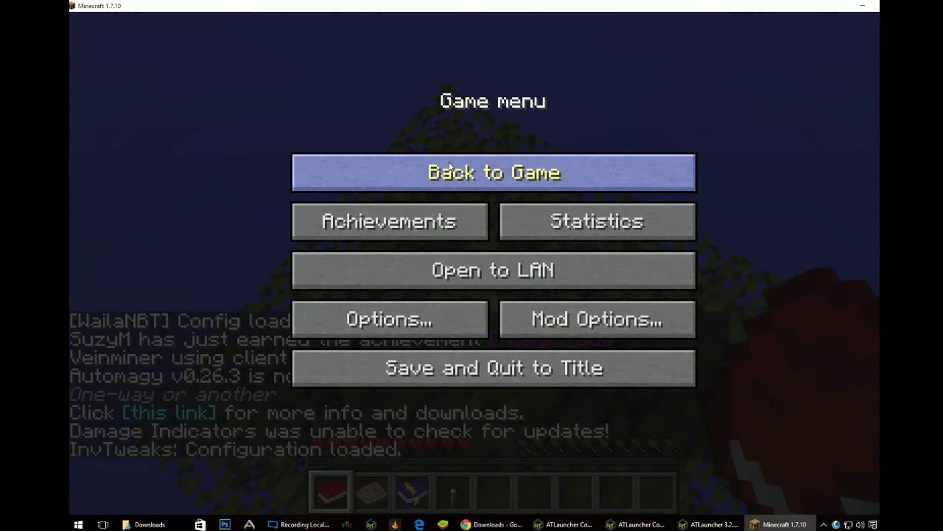
{"action": "key", "text": "Escape"}
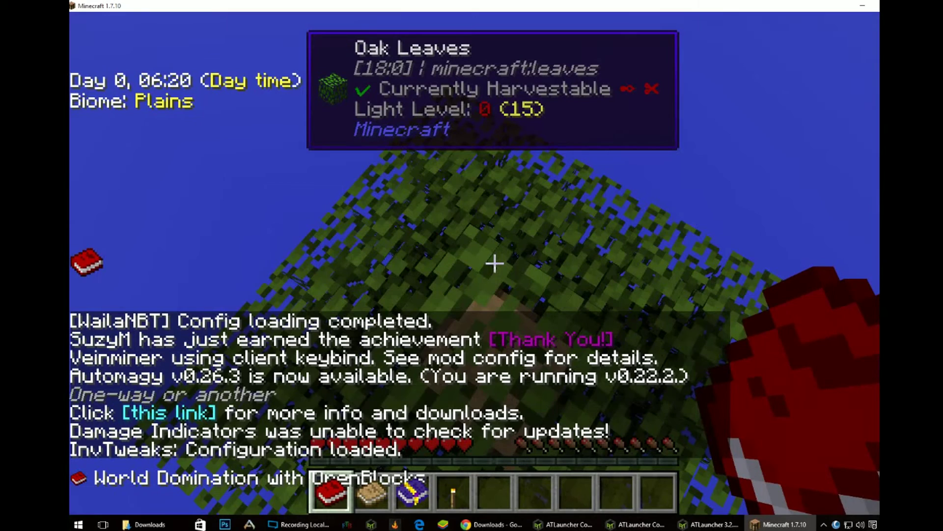
{"action": "key", "text": "Escape"}
{"action": "key", "text": "Escape"}
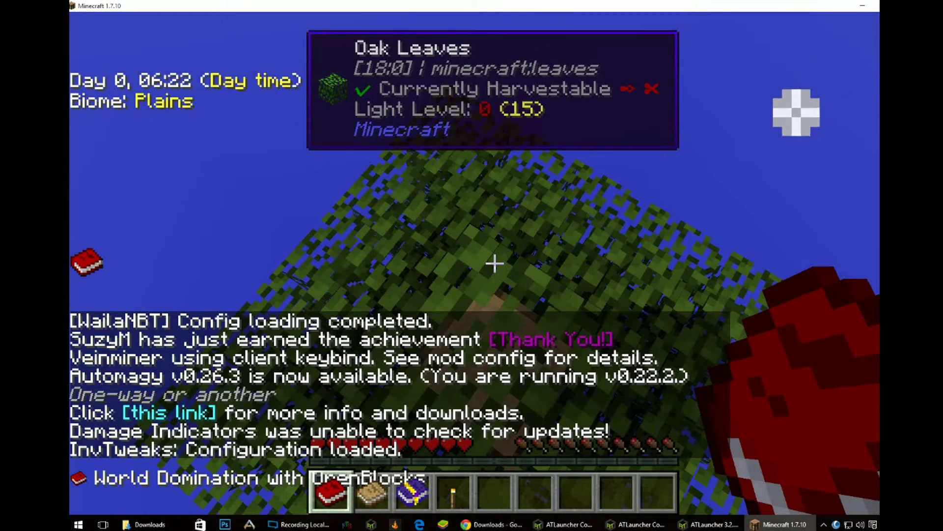
- Clear the Recipe Mode override in this world's NEI inventory options so that Cheat Mode applies
{"action": "key", "text": "e"}
{"action": "left_click", "coordinate": [147, 493]}
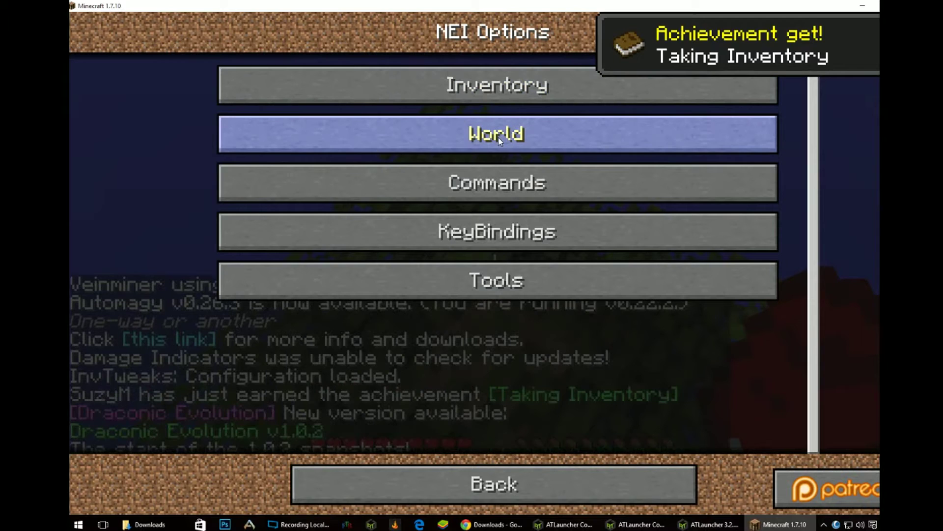
{"action": "left_click", "coordinate": [497, 91]}
{"action": "left_click", "coordinate": [870, 33]}
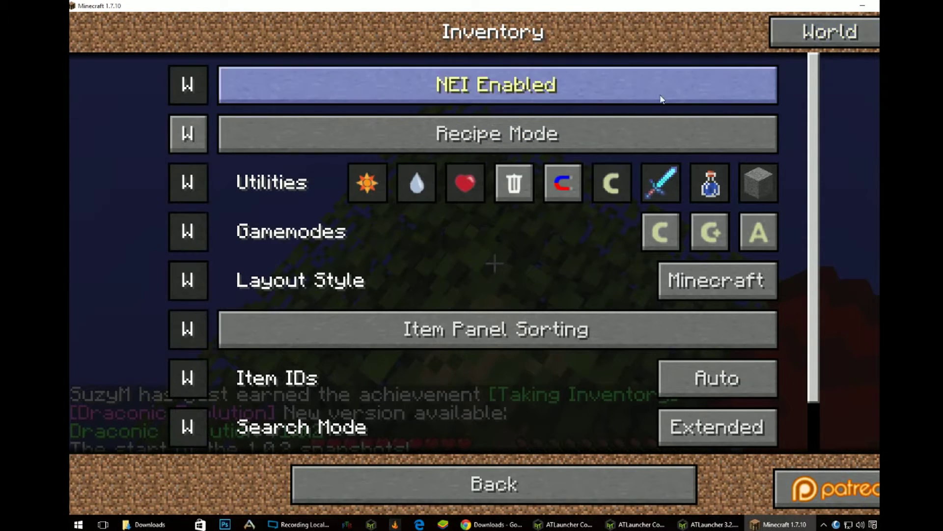
{"action": "left_click", "coordinate": [192, 133]}
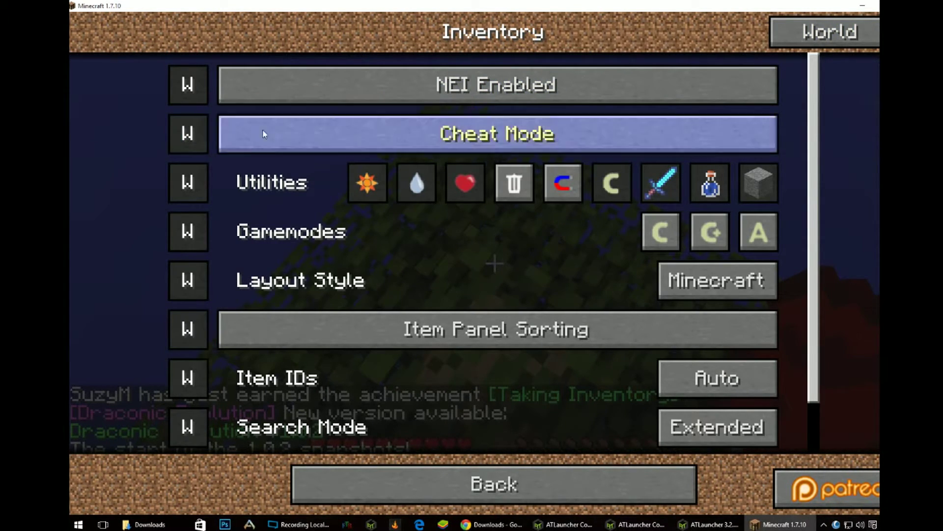
{"action": "left_click", "coordinate": [442, 134]}
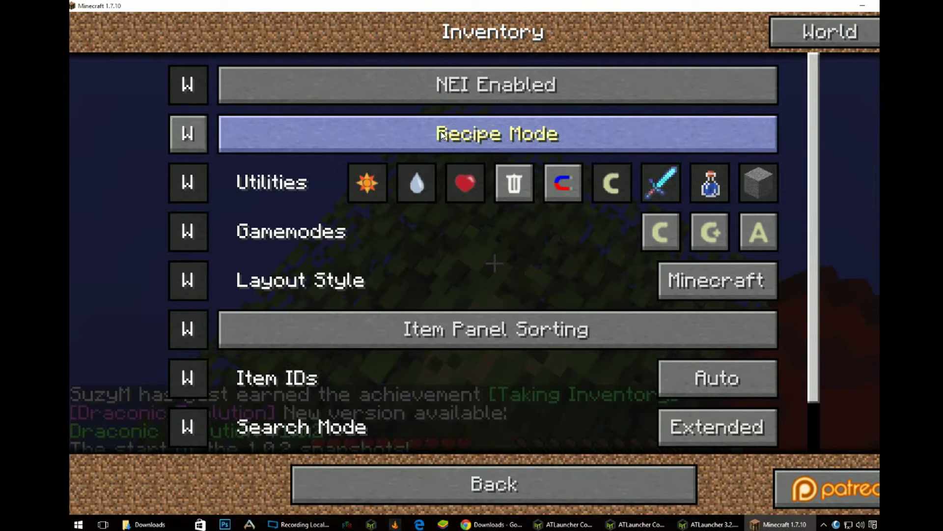
{"action": "left_click", "coordinate": [187, 133]}
{"action": "left_click", "coordinate": [453, 145]}
{"action": "left_click", "coordinate": [187, 133]}
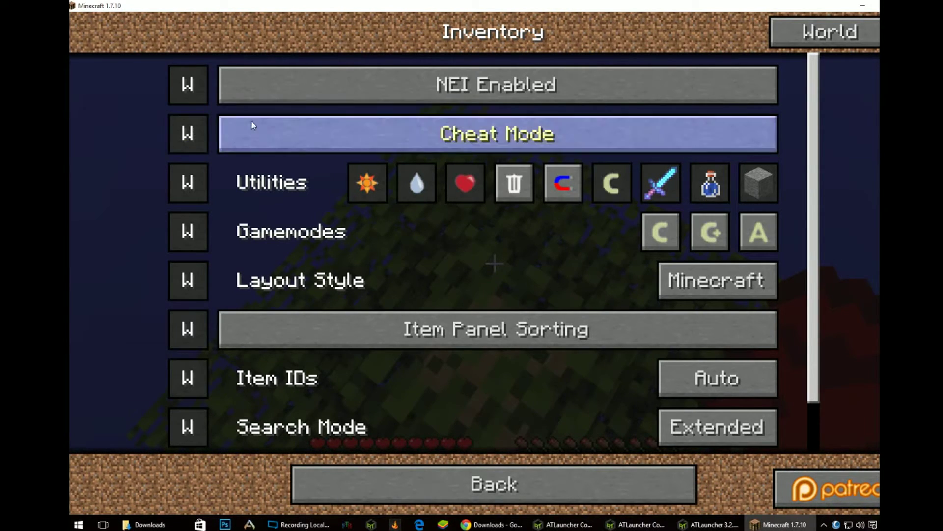
- Return from the NEI options to the player inventory and set the game mode to creative
{"action": "left_click", "coordinate": [842, 33]}
{"action": "left_click", "coordinate": [533, 496]}
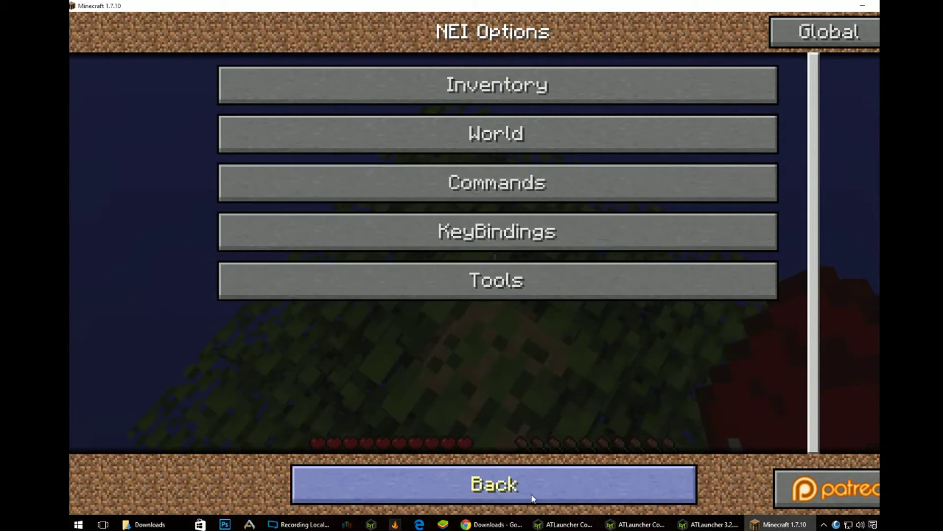
{"action": "left_click", "coordinate": [533, 498]}
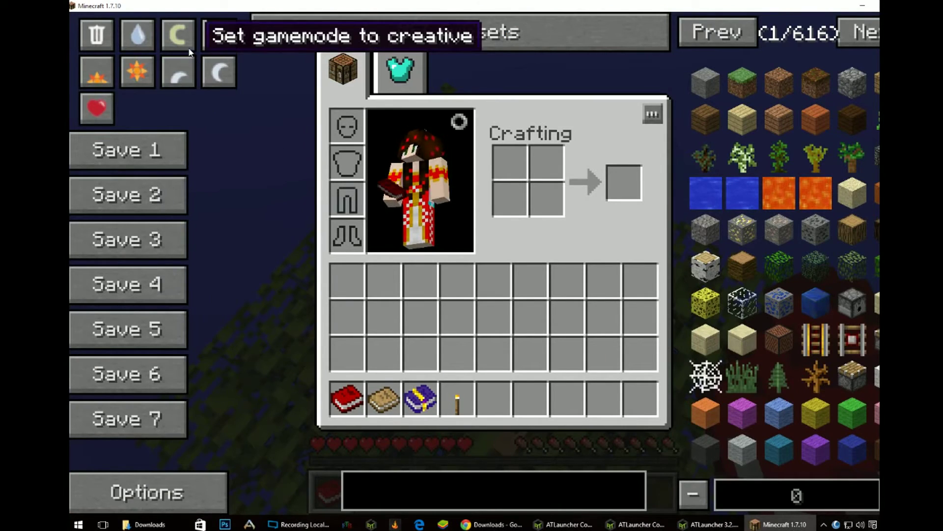
{"action": "left_click", "coordinate": [181, 34]}
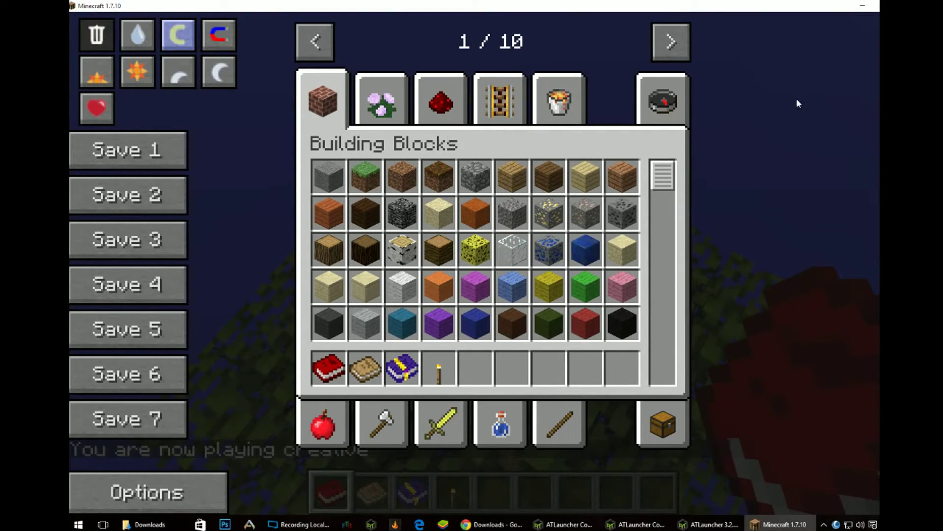